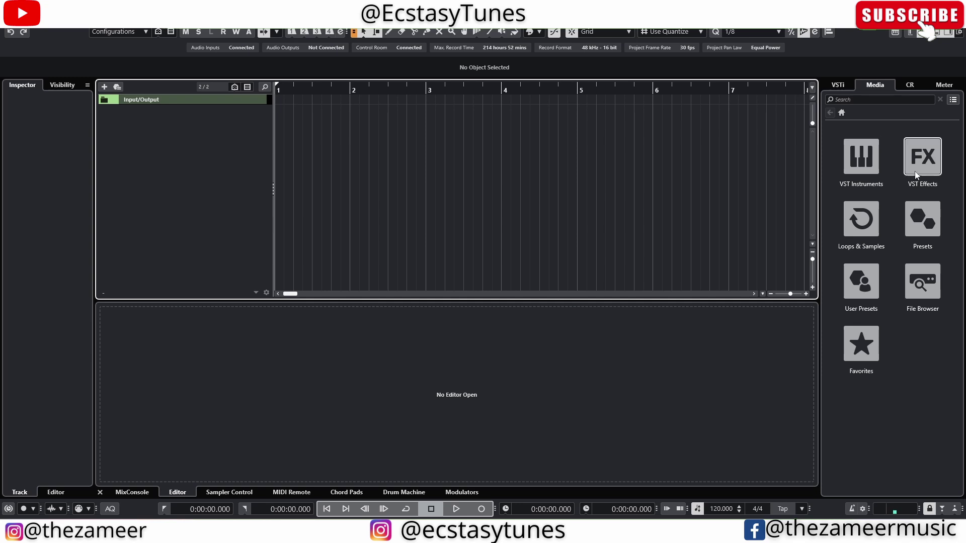
# Add a Groove Agent instrument track to the project from the VST Instruments media browser.
pyautogui.click(862, 157)
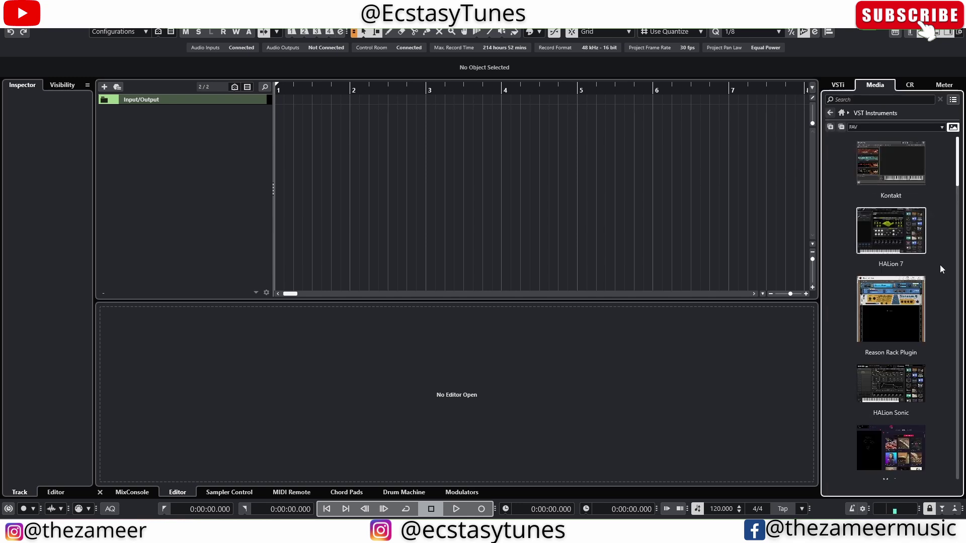
pyautogui.scroll(-5, 921, 257)
pyautogui.moveTo(924, 261); pyautogui.dragTo(253, 178)
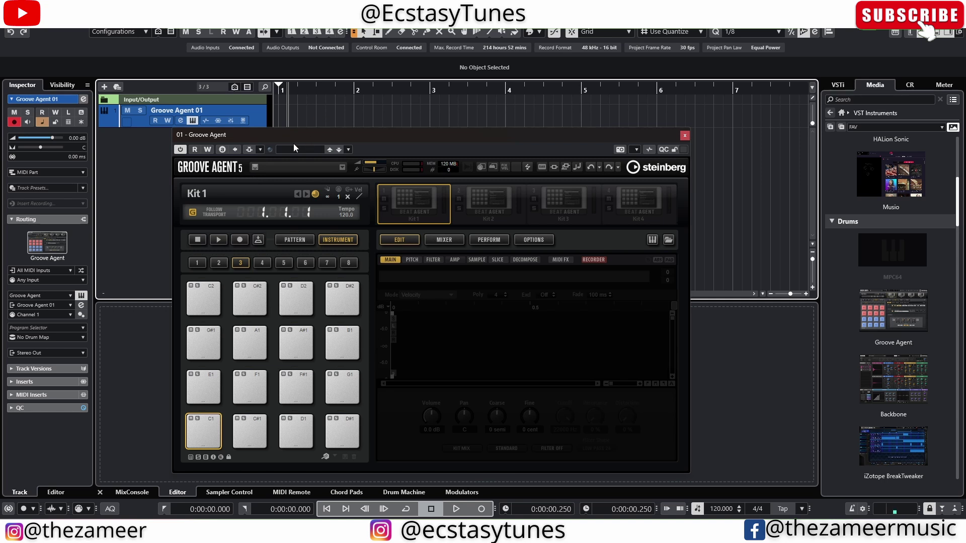
# Create a one-bar pattern event at bar 1 on the Groove Agent 01 track and close the plug-in window.
pyautogui.doubleClick(285, 122)
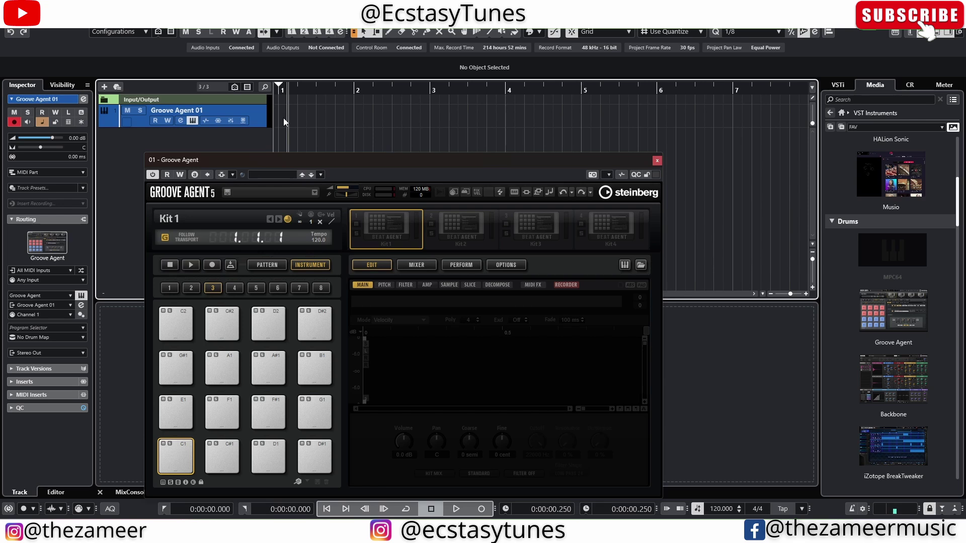
pyautogui.click(657, 161)
pyautogui.scroll(4, 285, 98)
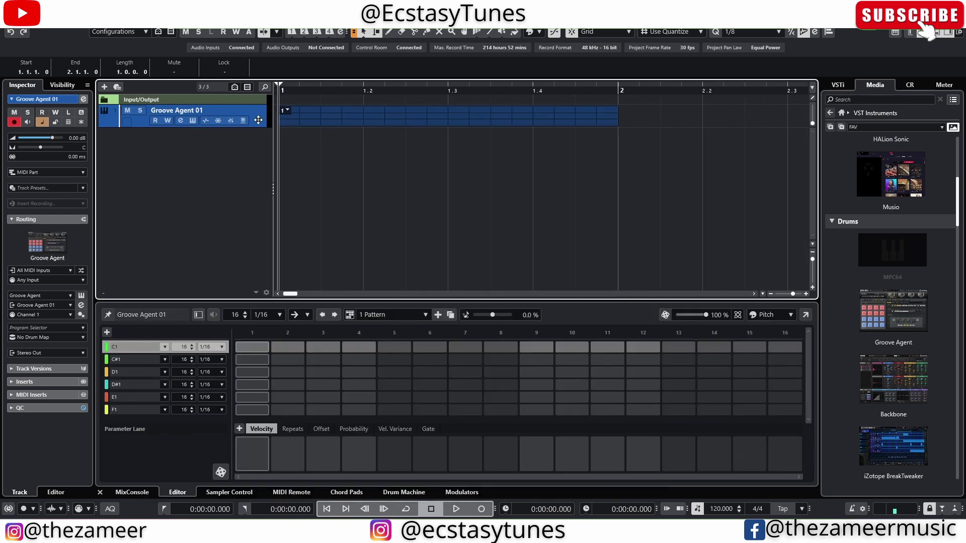
pyautogui.click(351, 155)
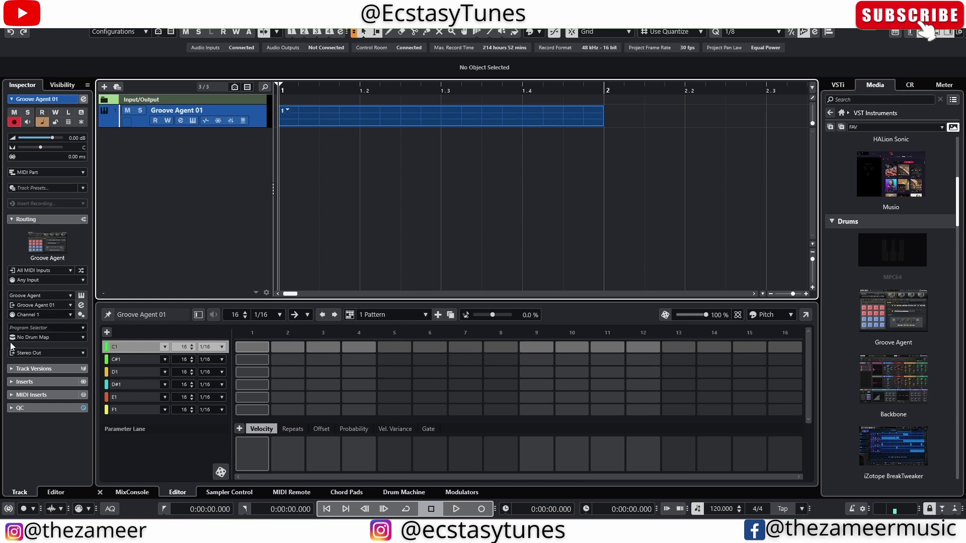
# Check the drum map options for the Groove Agent 01 track, keeping No Drum Map.
pyautogui.click(24, 337)
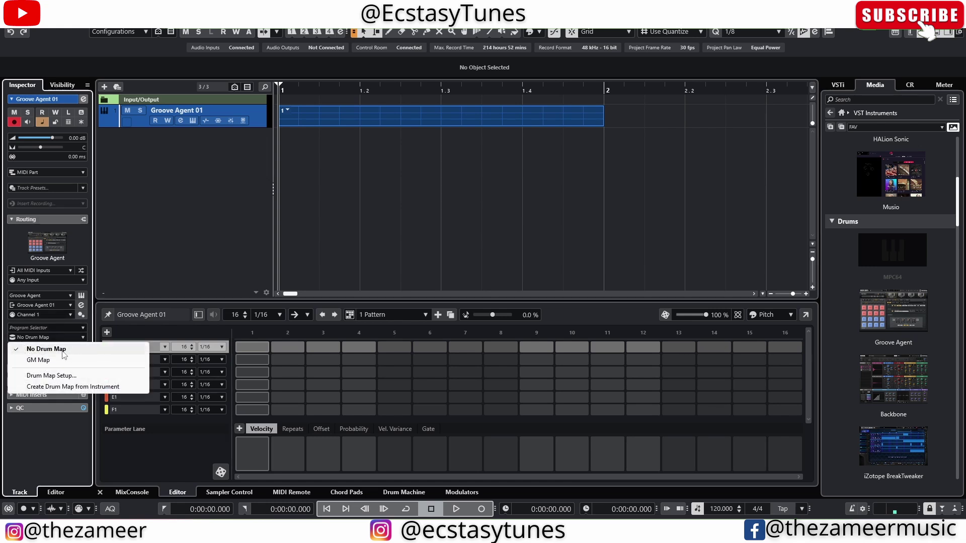
pyautogui.click(64, 351)
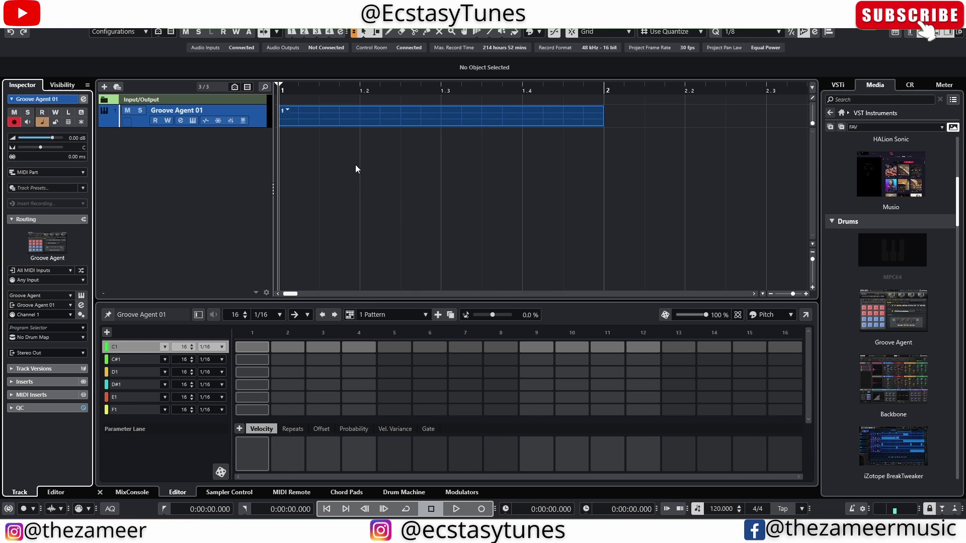
# Reopen the Groove Agent instrument and browse to the G-Unit-Swiff-D folder within the Battery Samples favorite.
pyautogui.click(357, 125)
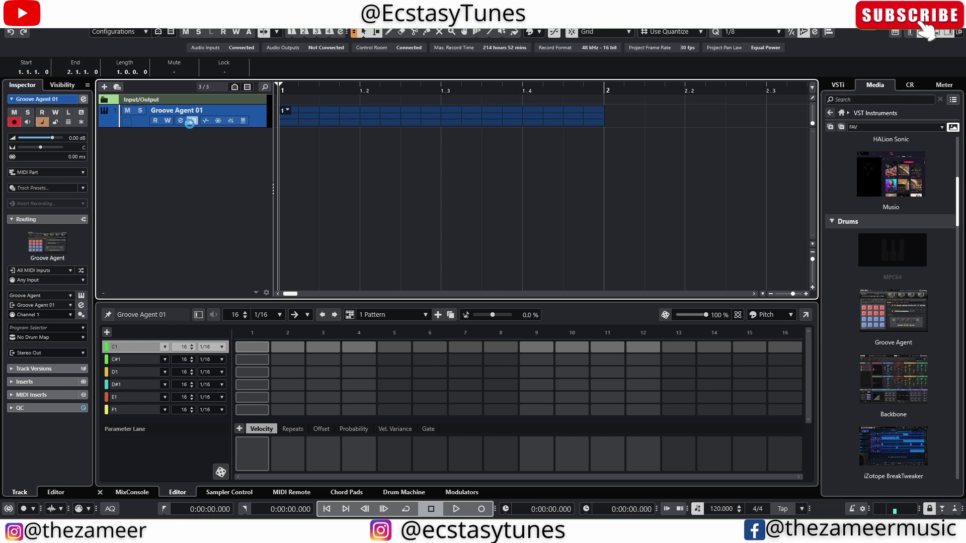
pyautogui.click(193, 121)
pyautogui.click(830, 112)
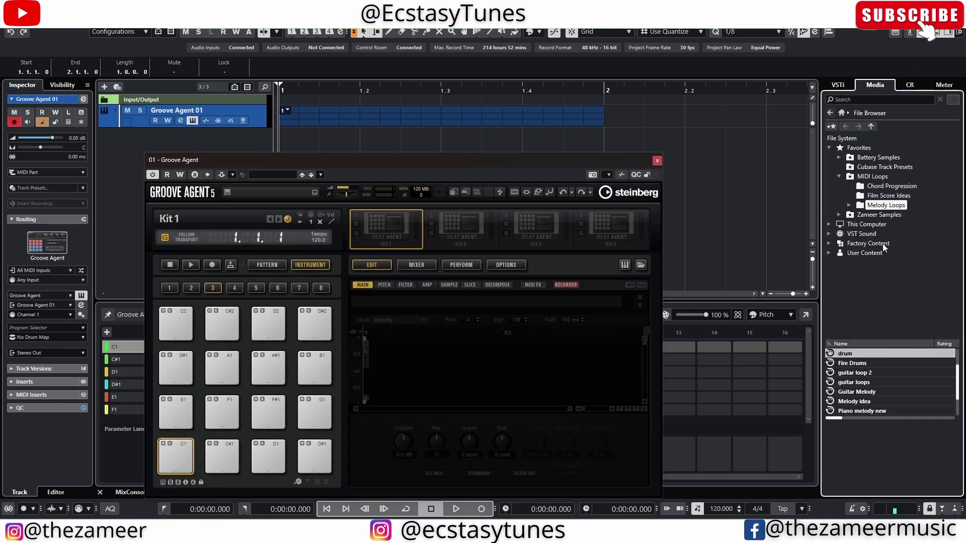
pyautogui.click(875, 159)
pyautogui.scroll(-4, 916, 292)
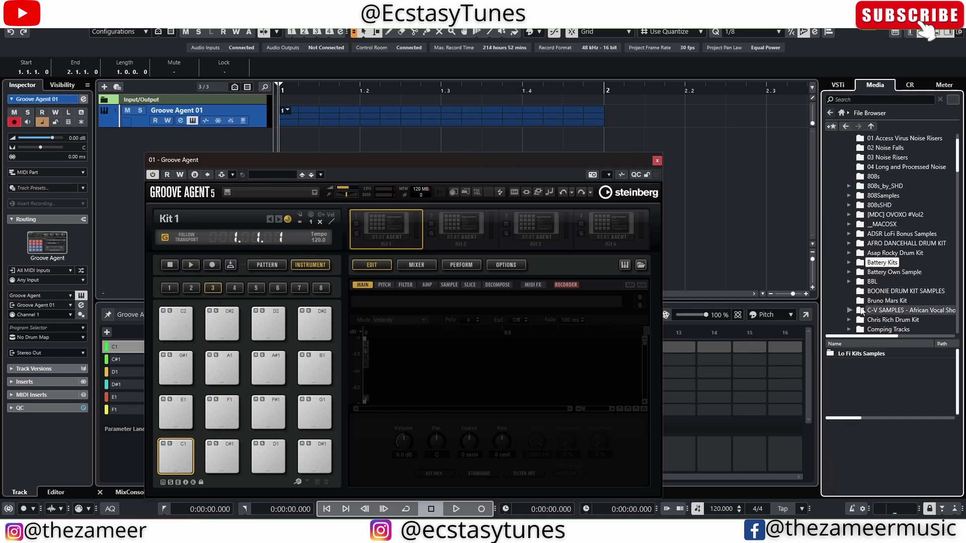
pyautogui.scroll(-2, 920, 283)
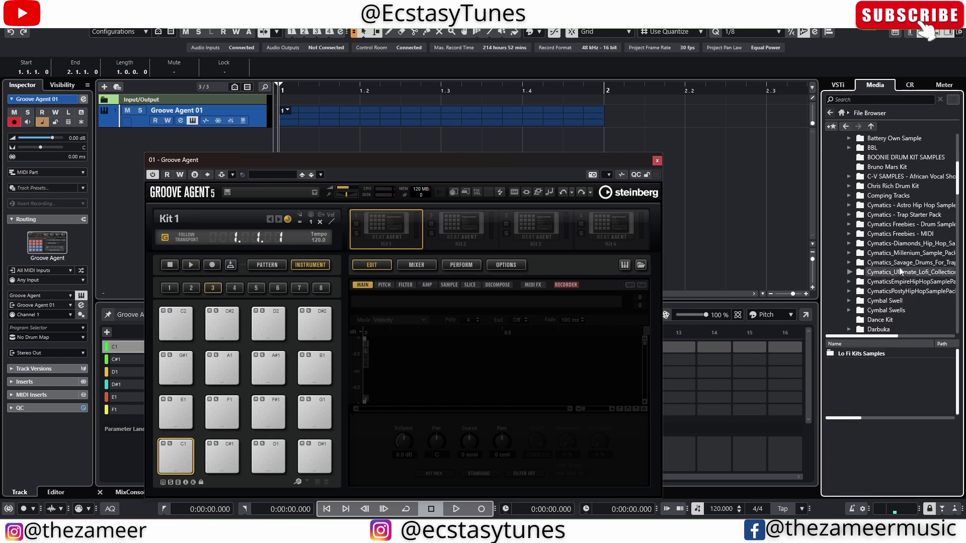
pyautogui.scroll(-7, 920, 262)
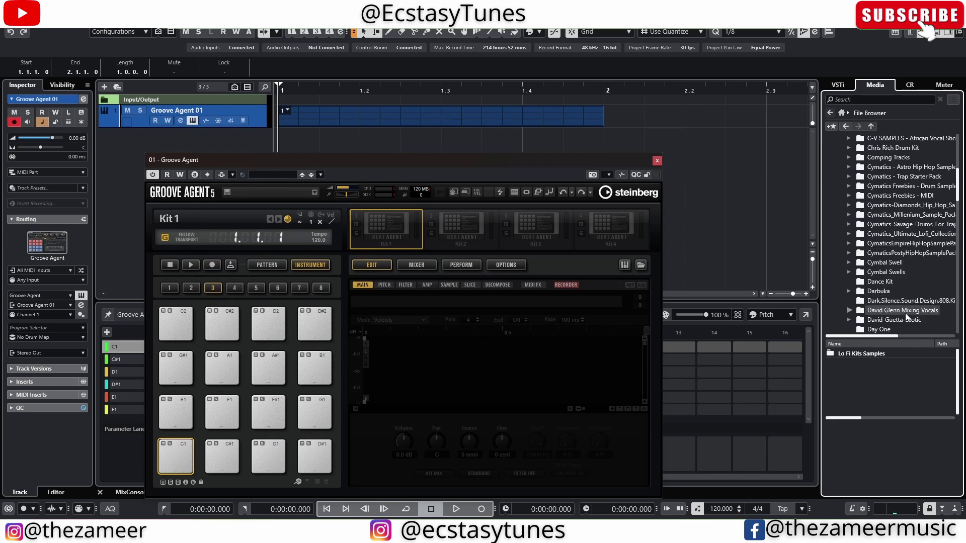
pyautogui.click(886, 281)
# Load the Kick Dust sample onto pad C1 and the Snare 1 sample onto pad C#1.
pyautogui.click(865, 401)
pyautogui.click(850, 392)
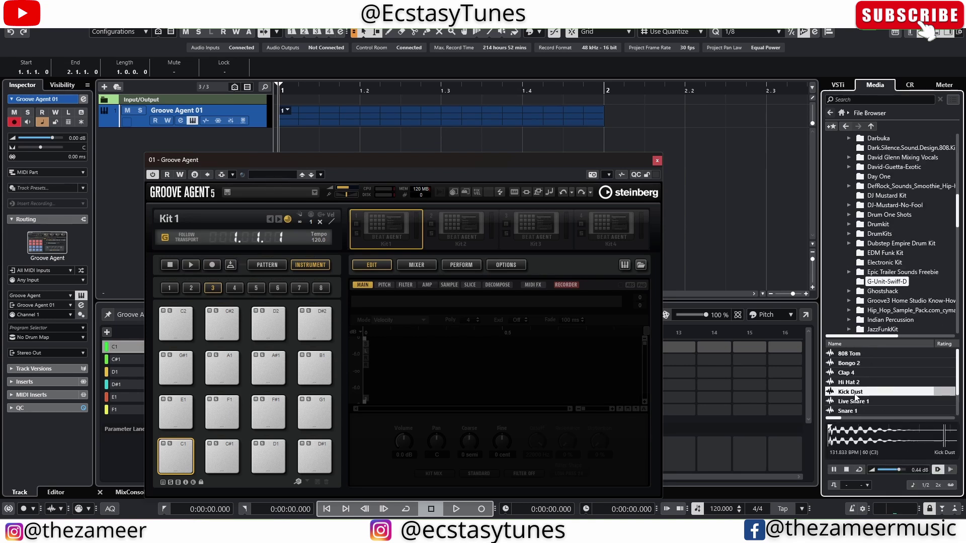
pyautogui.moveTo(850, 392); pyautogui.dragTo(177, 456)
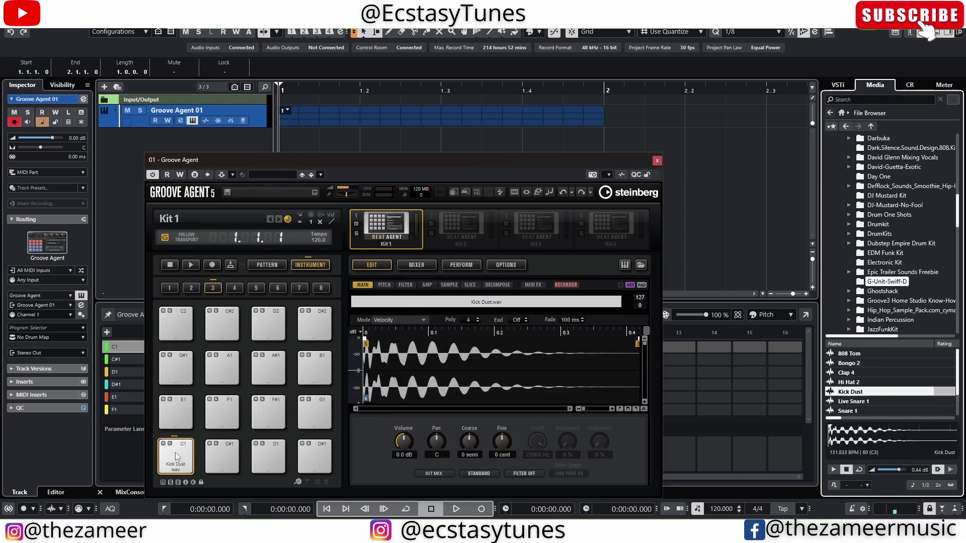
pyautogui.click(848, 411)
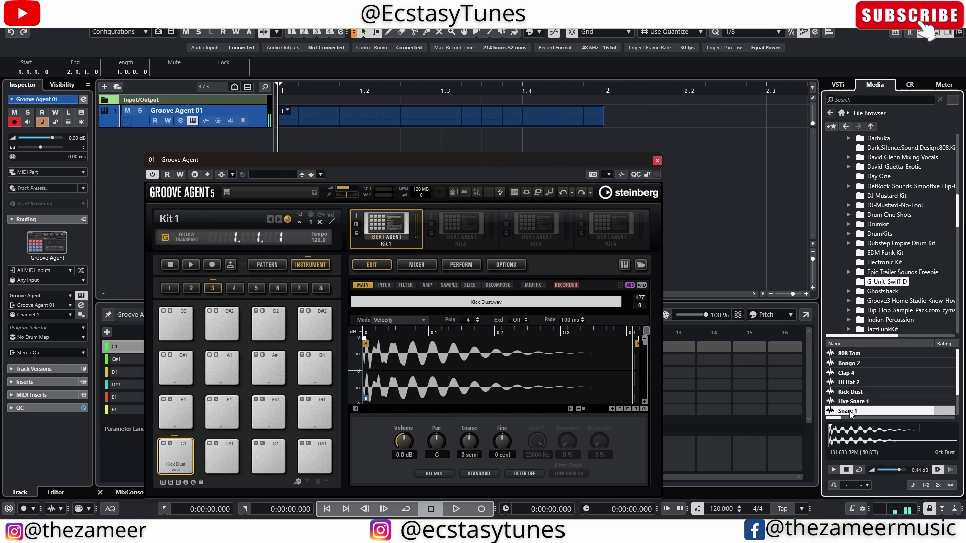
pyautogui.moveTo(847, 411); pyautogui.dragTo(226, 459)
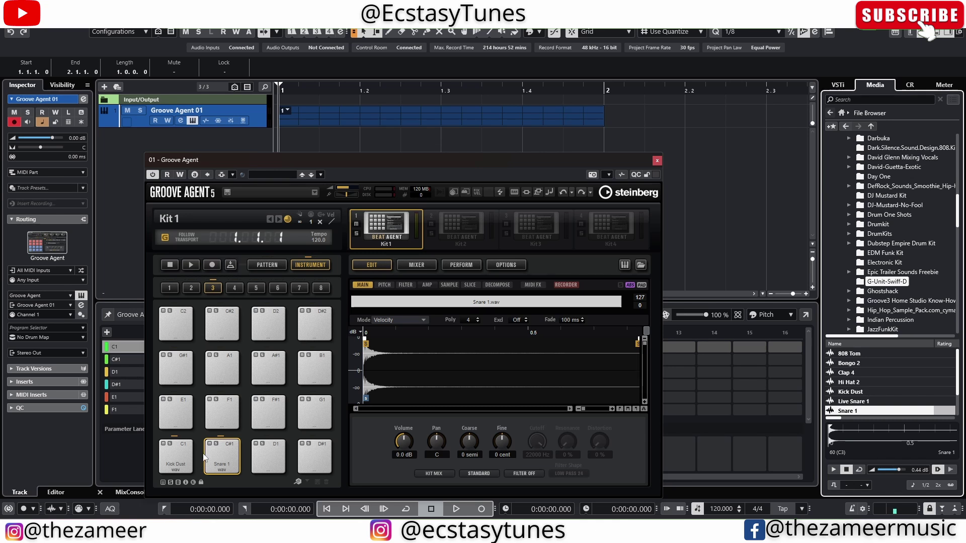
# Audition the kick and snare pads, and load the Live Snare 1 sample onto pad D1.
pyautogui.click(177, 463)
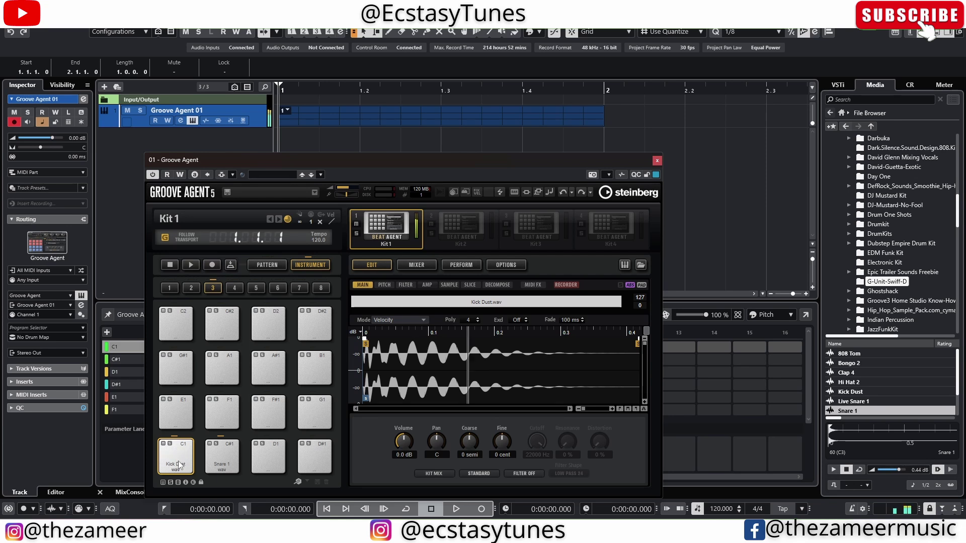
pyautogui.click(226, 460)
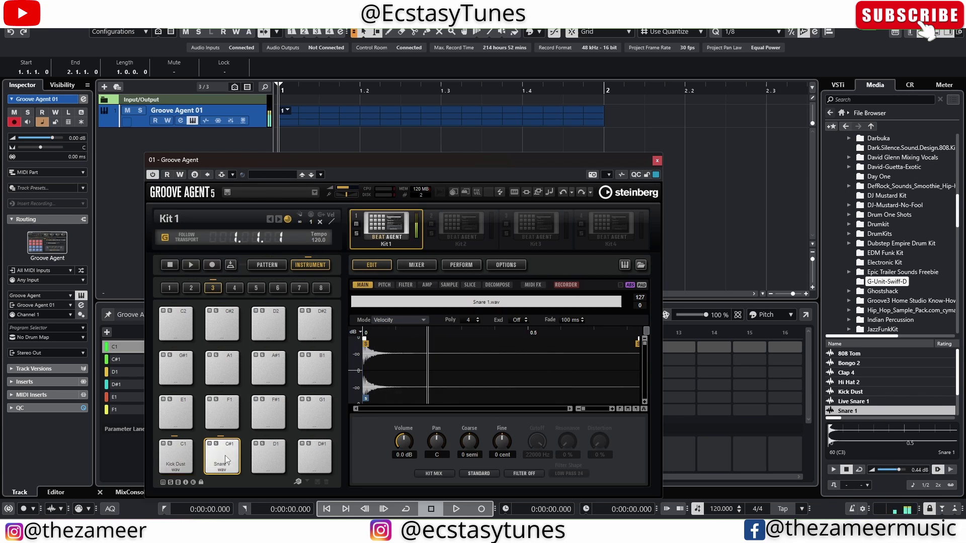
pyautogui.click(265, 461)
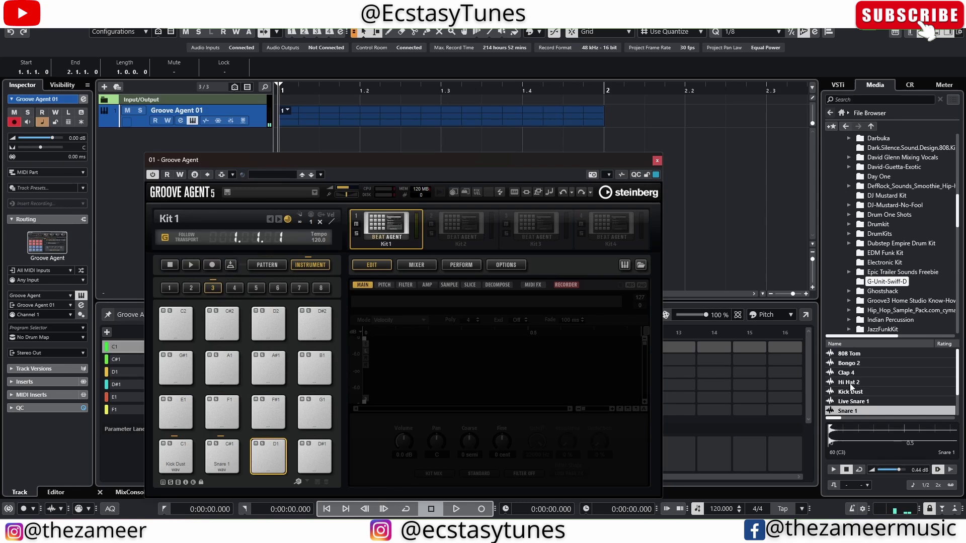
pyautogui.click(850, 401)
pyautogui.scroll(-1, 850, 401)
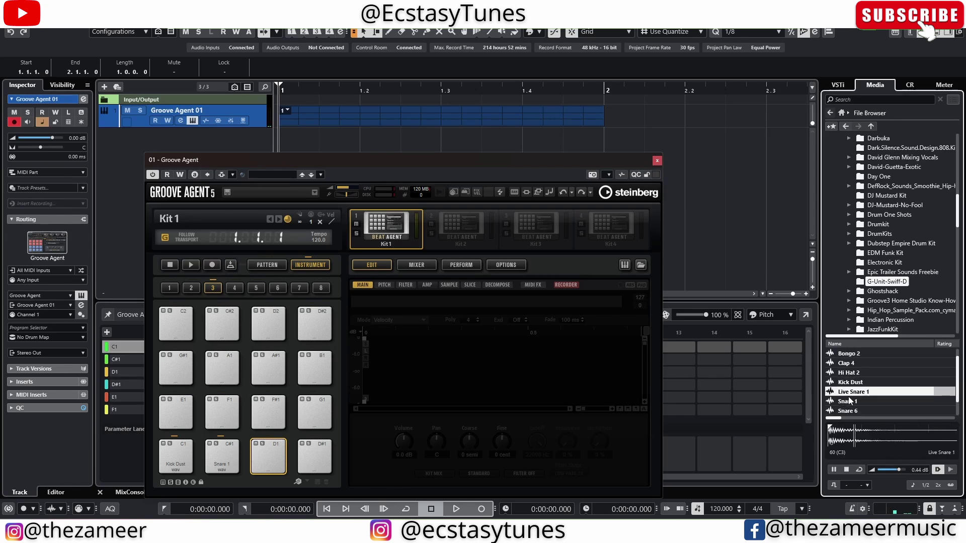
pyautogui.moveTo(851, 392); pyautogui.dragTo(268, 458)
# Play the loaded pads C1, C#1 and D1 to hear their samples.
pyautogui.click(222, 456)
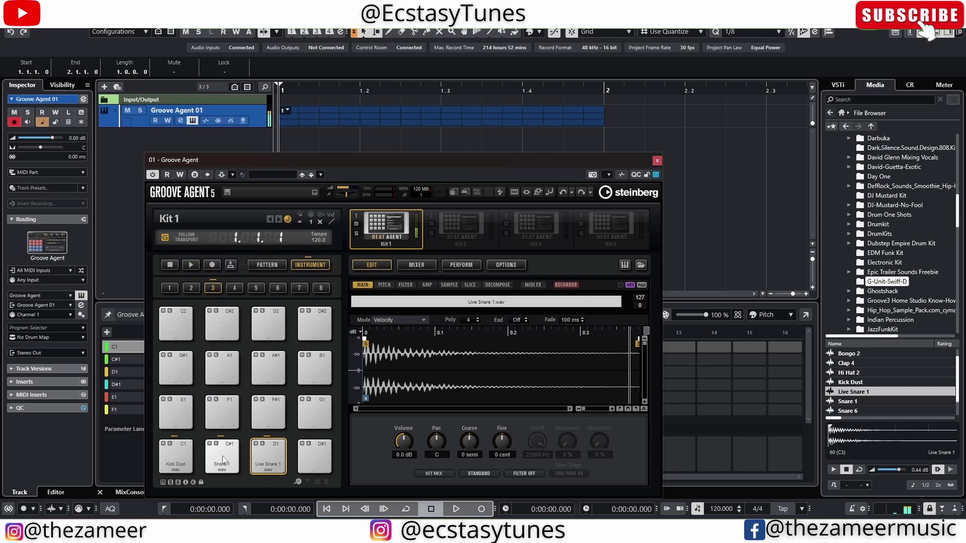
pyautogui.click(193, 461)
pyautogui.click(224, 459)
pyautogui.click(277, 458)
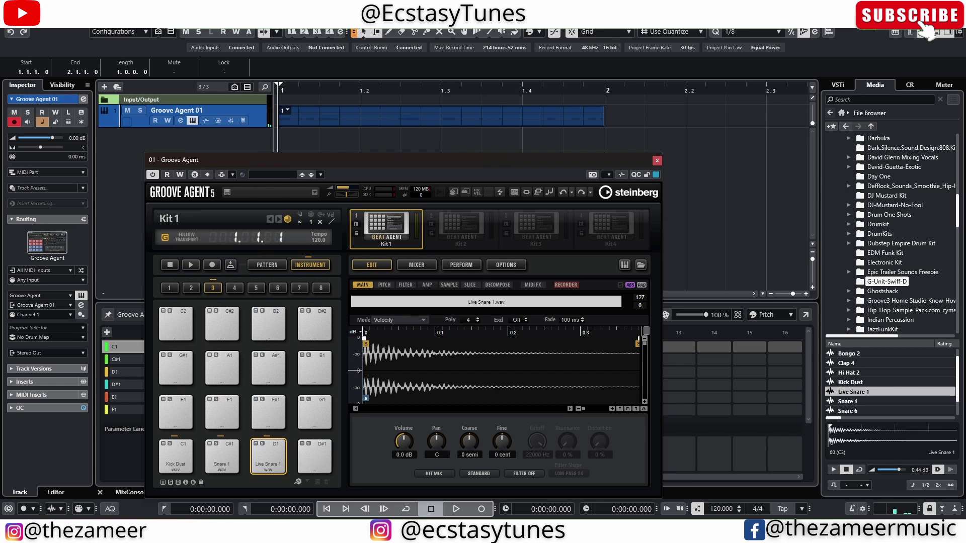
# Load the Hi Hat 2 sample onto pad D#1 and close the Groove Agent window.
pyautogui.click(859, 373)
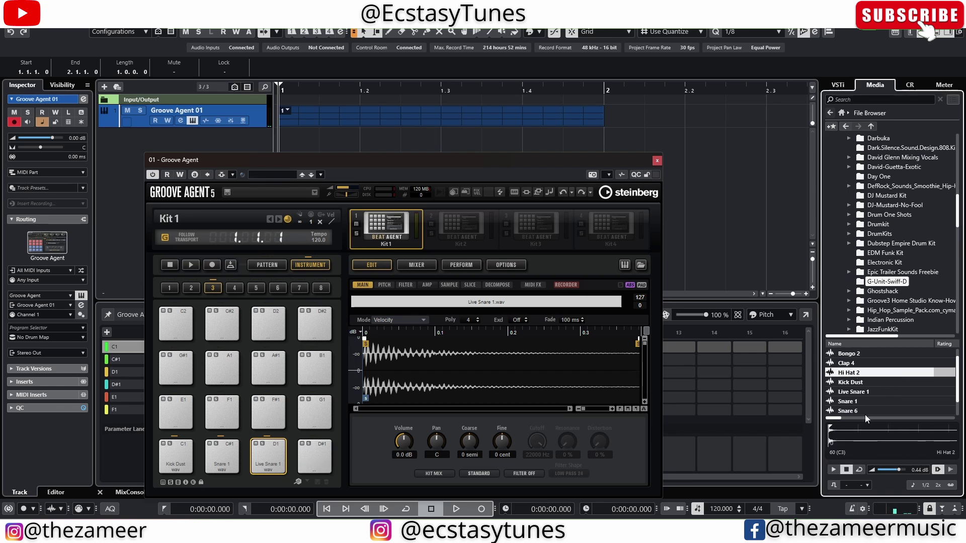
pyautogui.moveTo(853, 375); pyautogui.dragTo(319, 459)
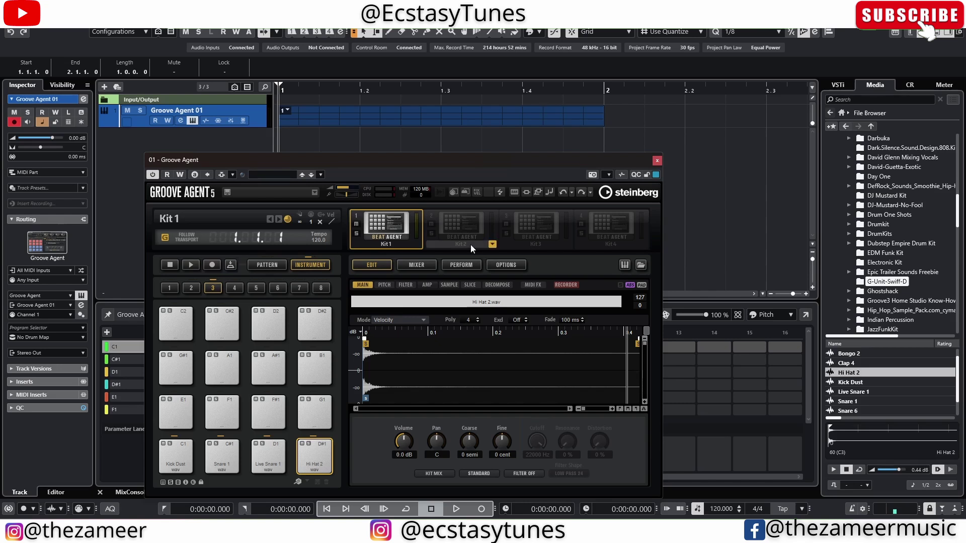
pyautogui.click(657, 161)
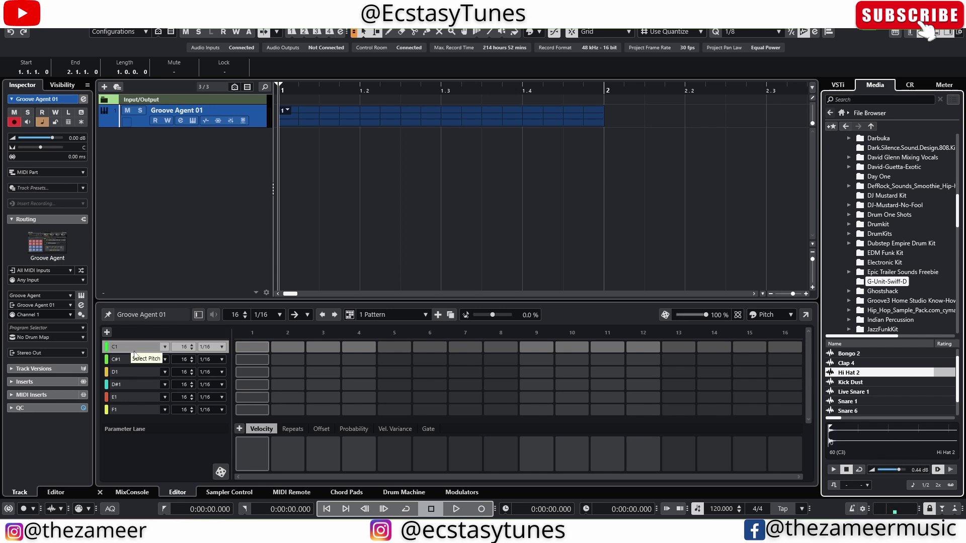
# Create a drum map from the instrument for the Groove Agent 01 track.
pyautogui.click(46, 338)
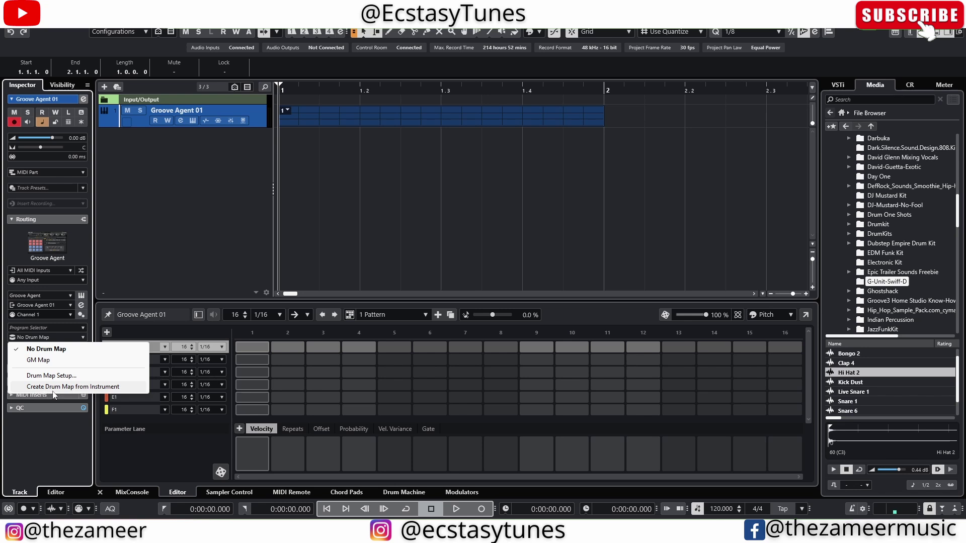
pyautogui.click(105, 387)
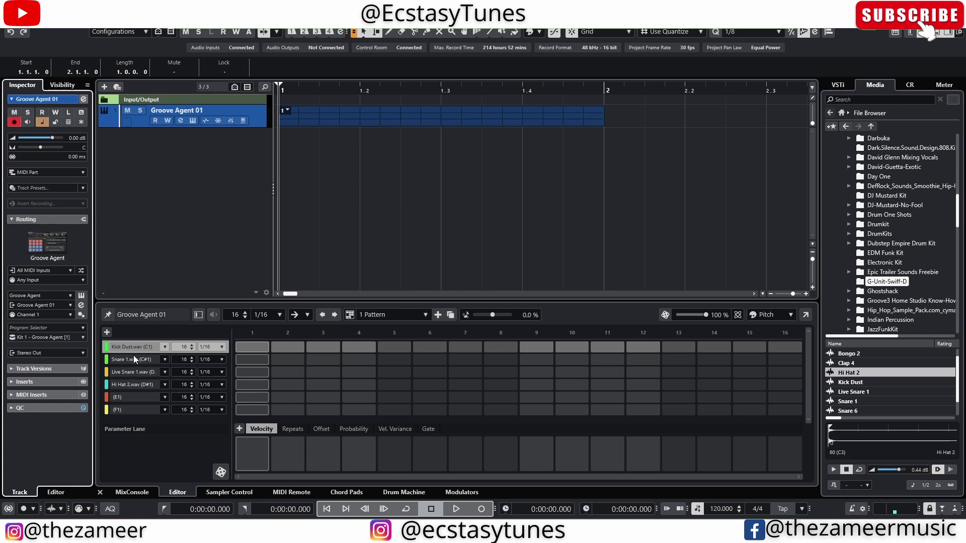
# Place a Kick Dust hit on step 1 and a Snare 1 hit on step 5, playing the pattern after each.
pyautogui.click(242, 351)
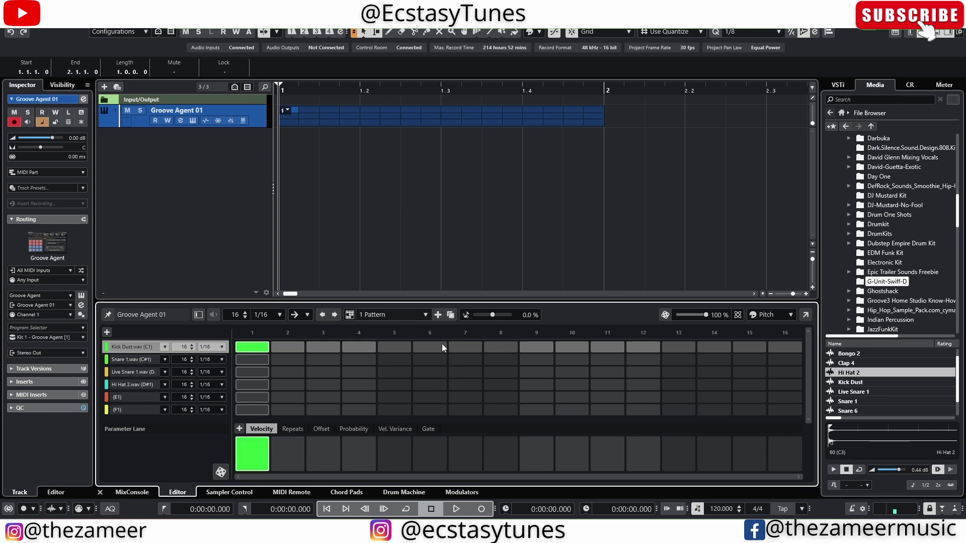
pyautogui.press('space')
pyautogui.press('space')
pyautogui.click(390, 359)
pyautogui.press('space')
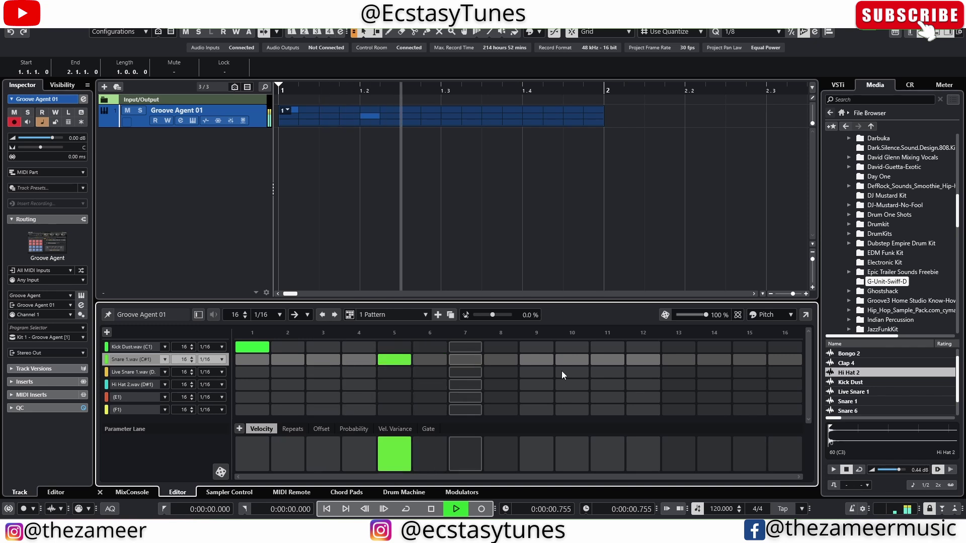
pyautogui.press('space')
# Place a Live Snare 1 hit on step 4 and play the pattern to check it.
pyautogui.click(359, 372)
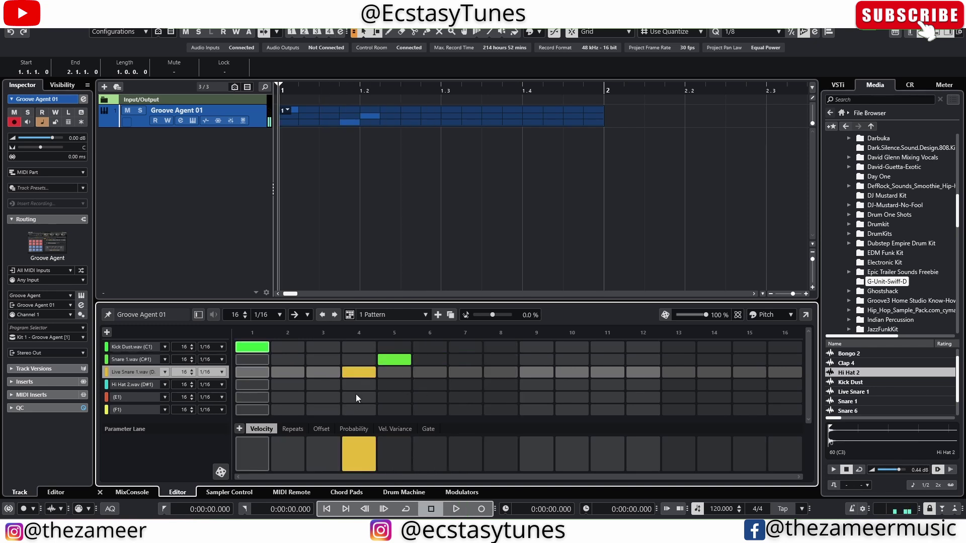
pyautogui.press('space')
pyautogui.press('space')
# Place Hi Hat 2 hits on steps 1, 3, 5 and 7 of the pattern.
pyautogui.click(252, 386)
pyautogui.click(253, 386)
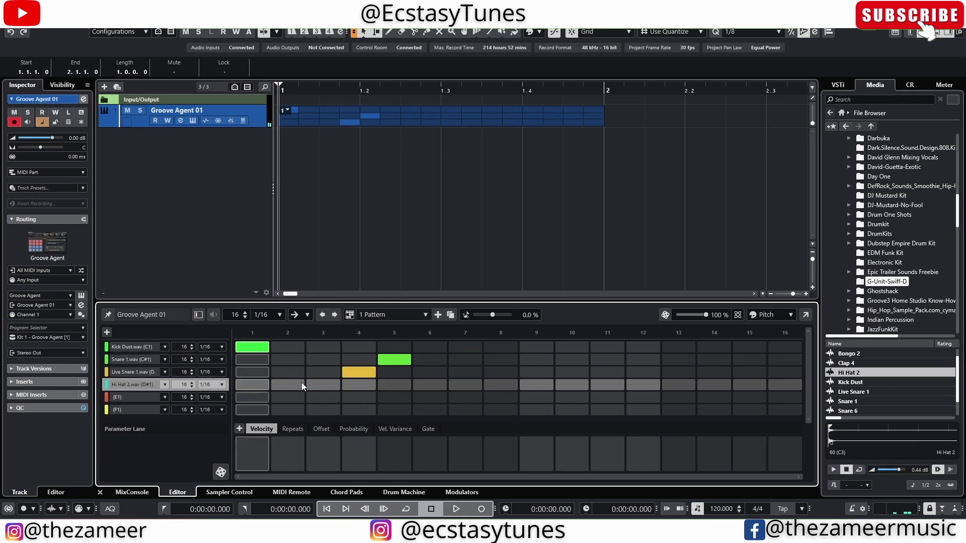
pyautogui.click(253, 386)
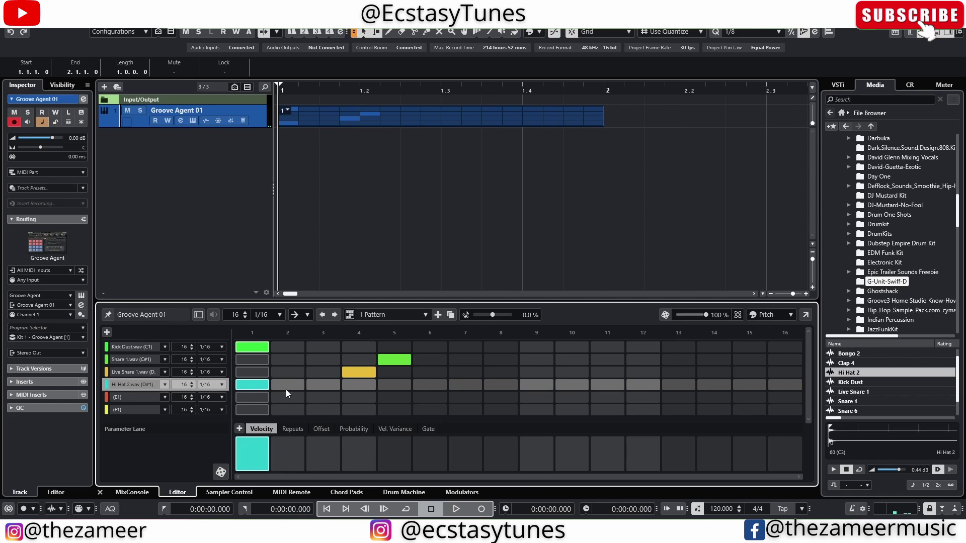
pyautogui.click(299, 392)
pyautogui.click(296, 387)
pyautogui.click(323, 386)
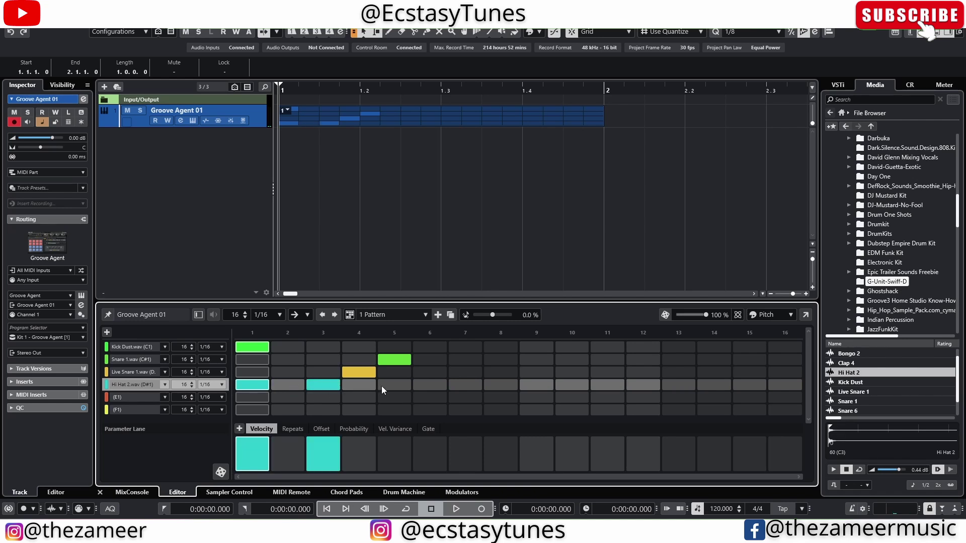
pyautogui.click(393, 387)
pyautogui.click(463, 388)
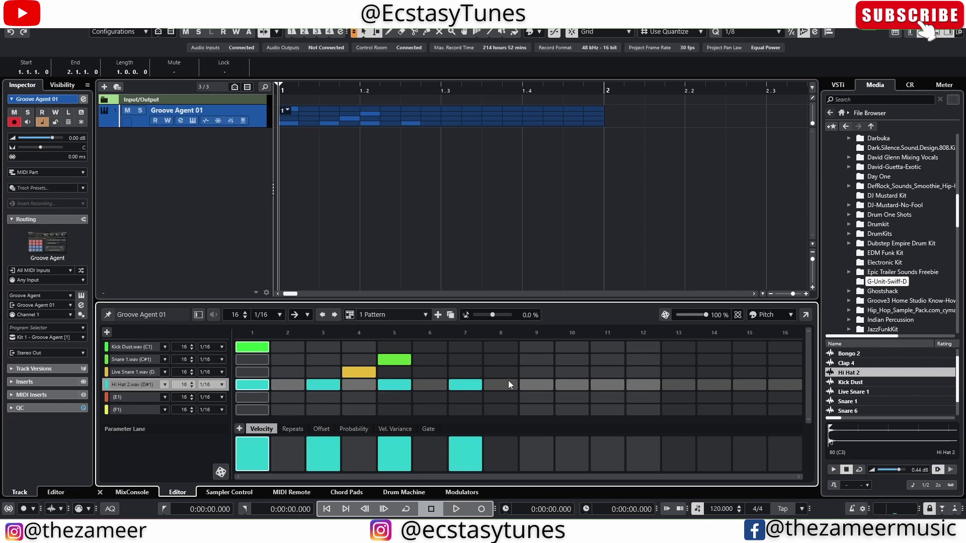
# Play the pattern and lower the velocity of the Hi Hat 2 hits on steps 3 and 7.
pyautogui.press('space')
pyautogui.press('space')
pyautogui.click(323, 447)
pyautogui.click(465, 444)
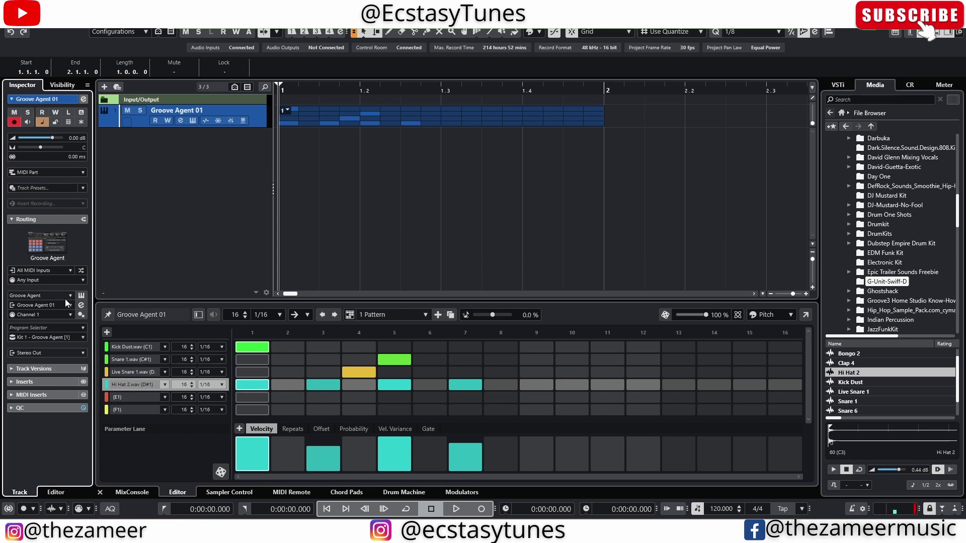
# Set the Groove Agent 01 track to No Drum Map.
pyautogui.click(53, 338)
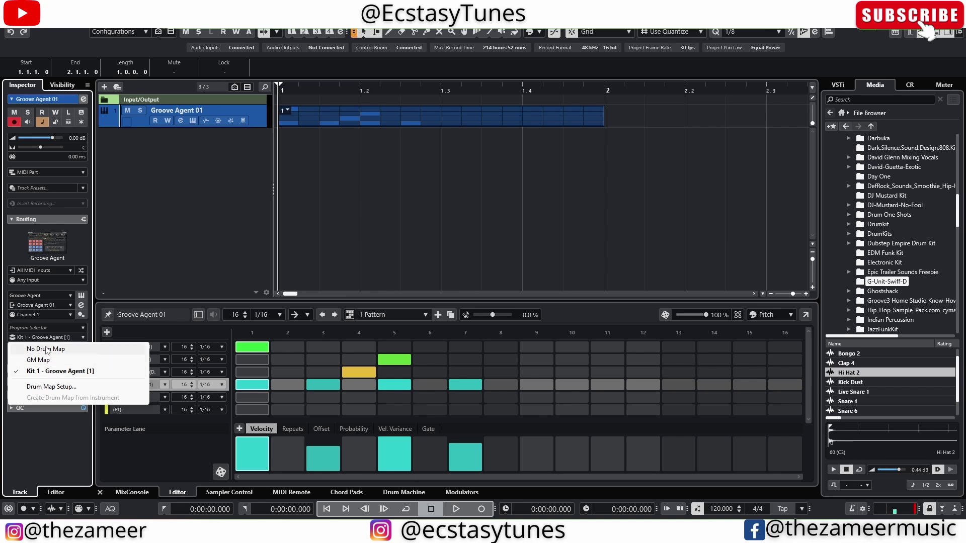
pyautogui.click(46, 349)
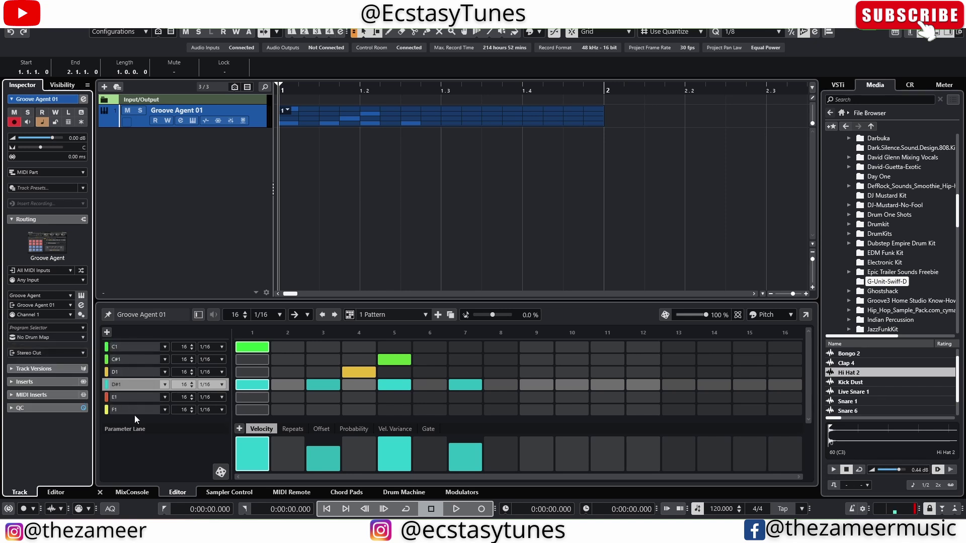
pyautogui.click(165, 331)
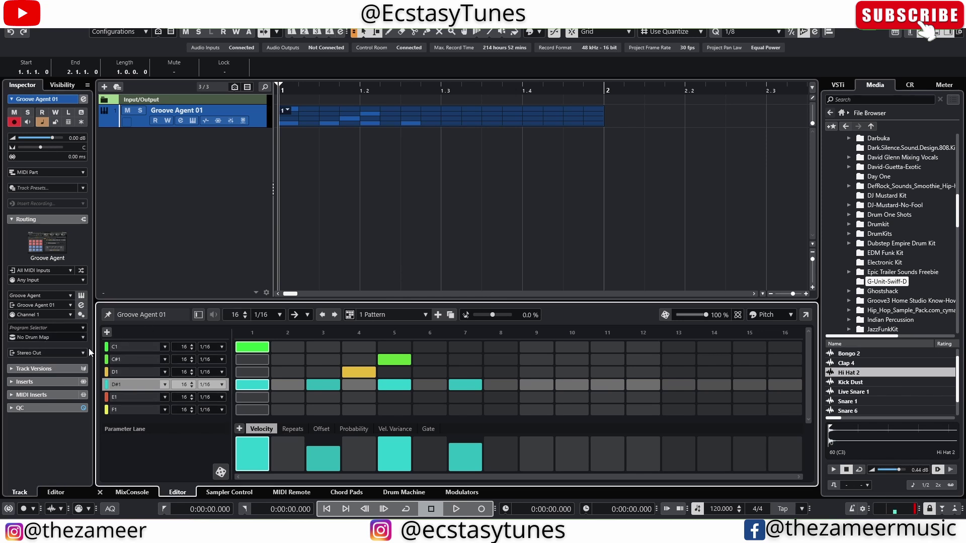
# Create a new empty drum map in Drum Map Setup and name it Drum Track.
pyautogui.click(33, 338)
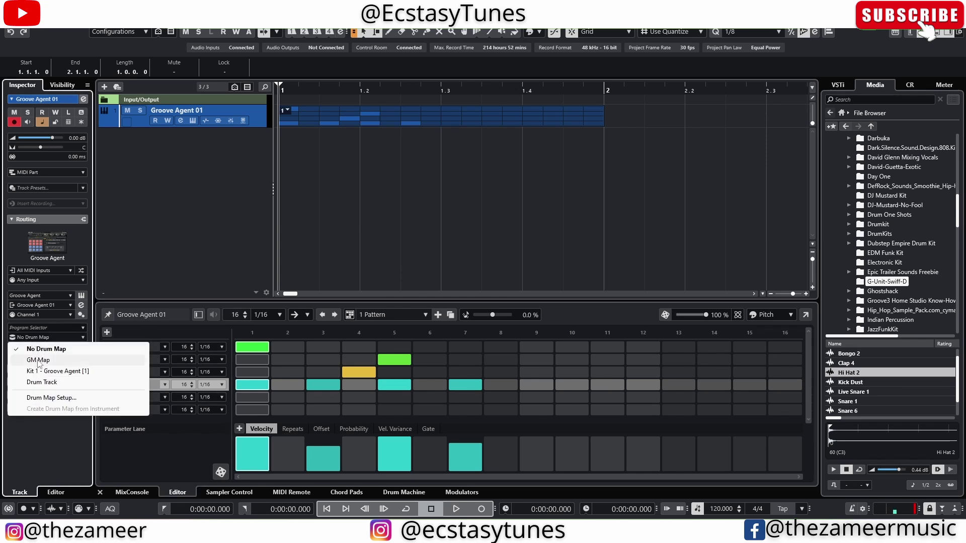
pyautogui.click(54, 397)
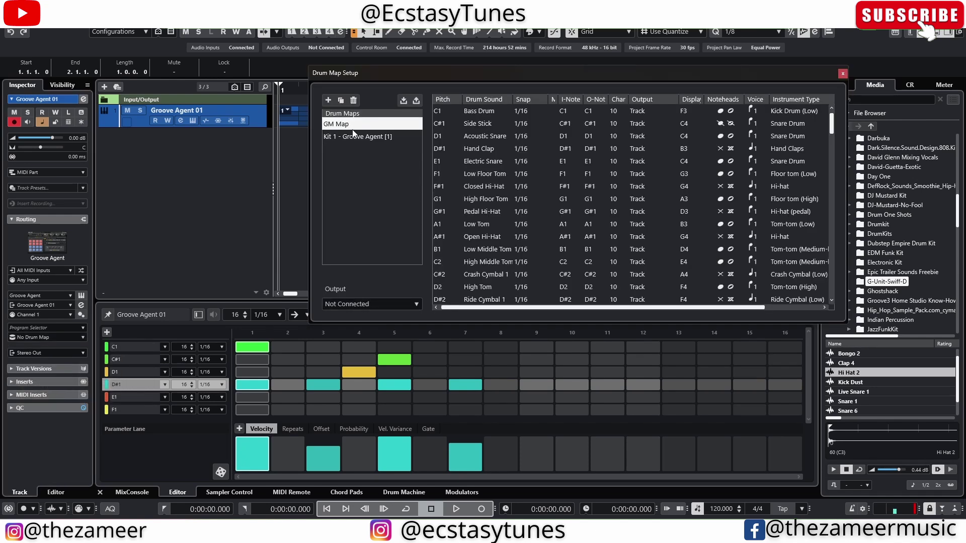
pyautogui.click(328, 101)
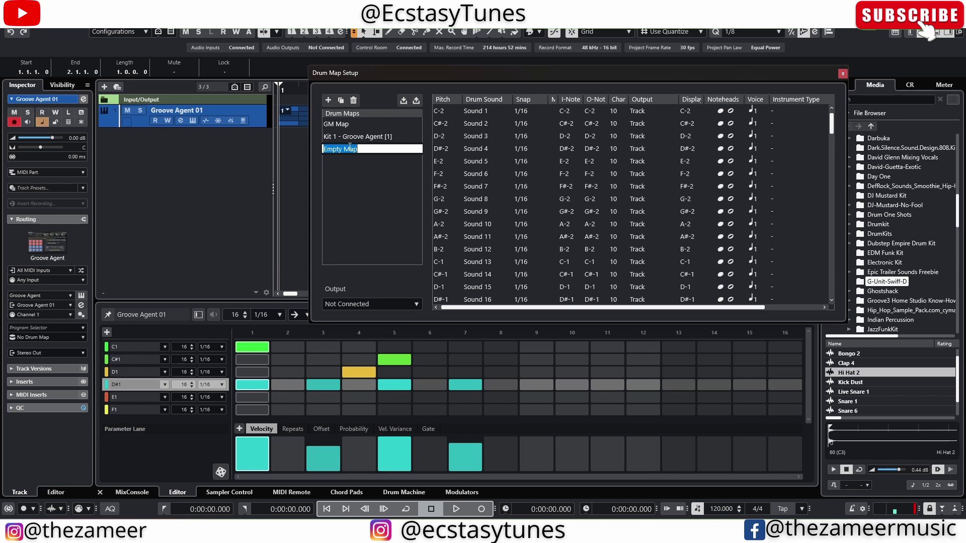
pyautogui.write('Drm Track')
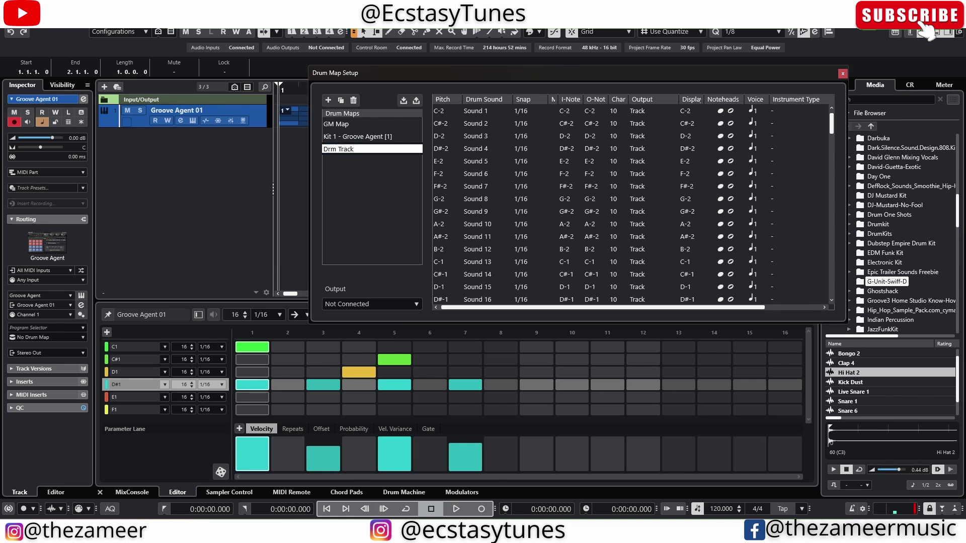
pyautogui.press('Return')
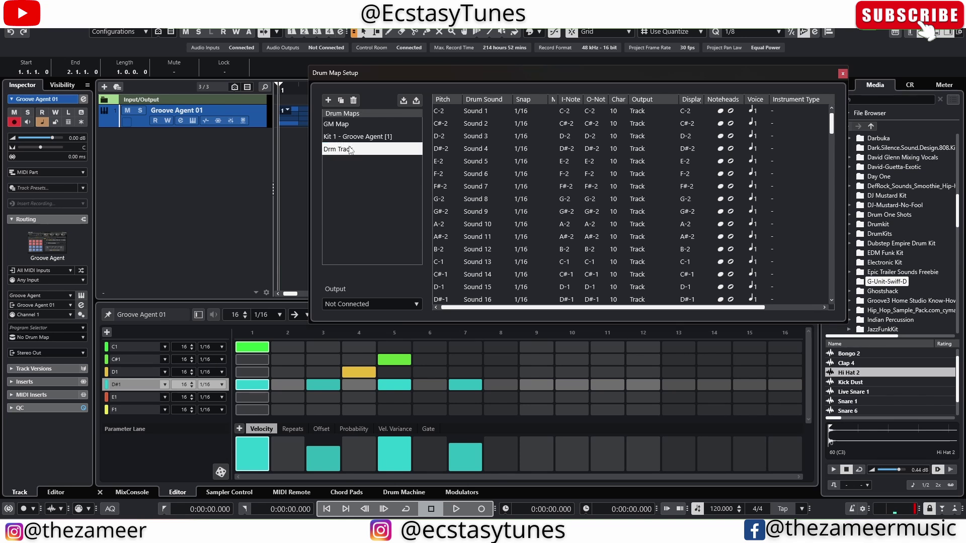
pyautogui.click(332, 149)
pyautogui.write('u')
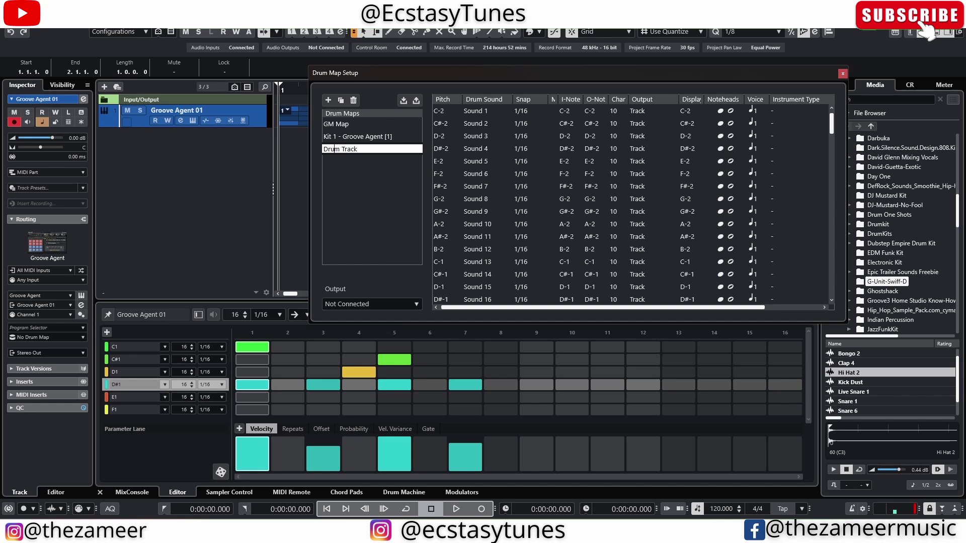
pyautogui.press('Return')
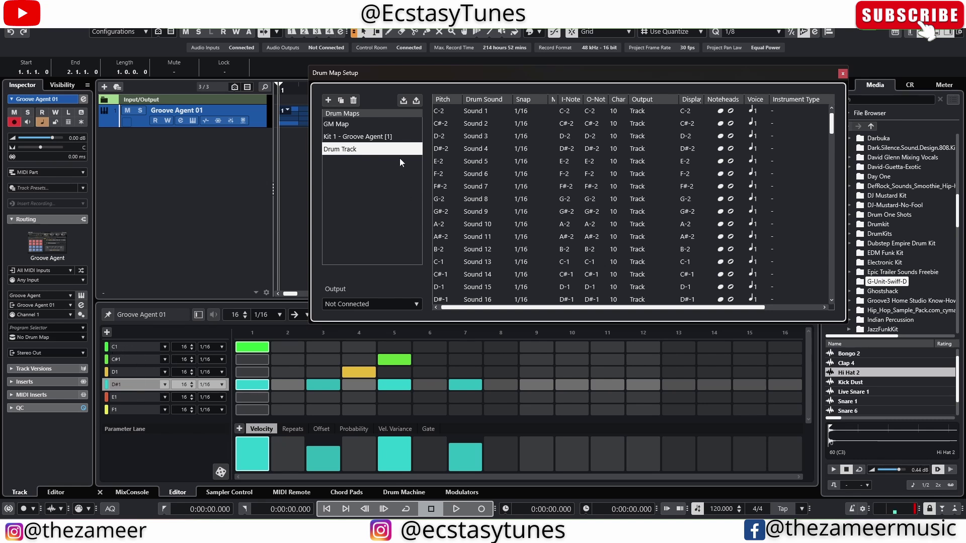
# Name the C1 sound Kick in the Drum Track map.
pyautogui.scroll(-3, 478, 180)
pyautogui.scroll(-3, 477, 180)
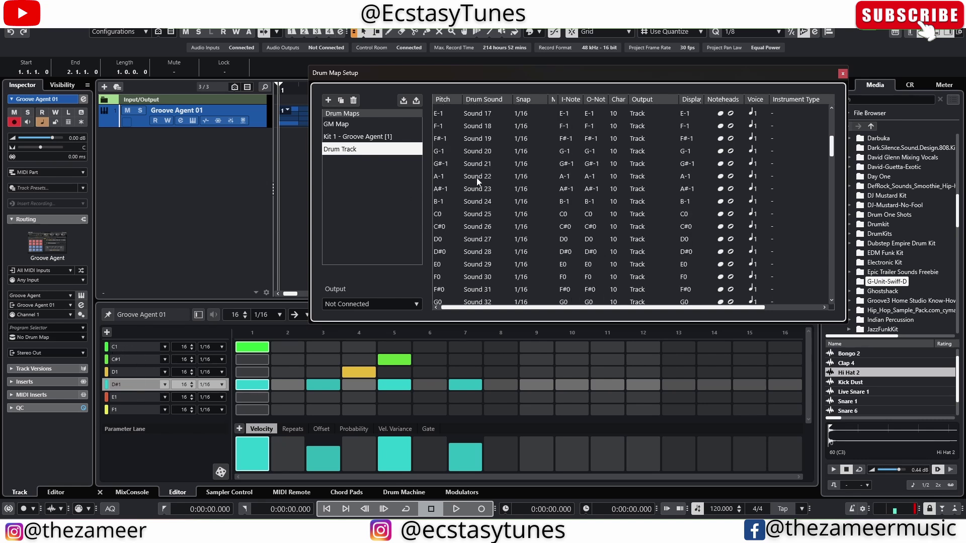
pyautogui.scroll(-2, 476, 177)
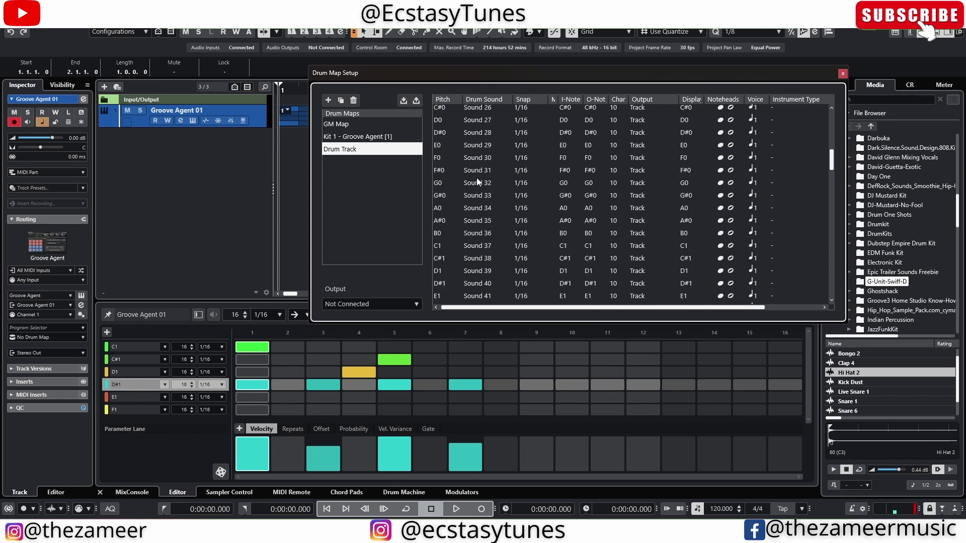
pyautogui.doubleClick(479, 247)
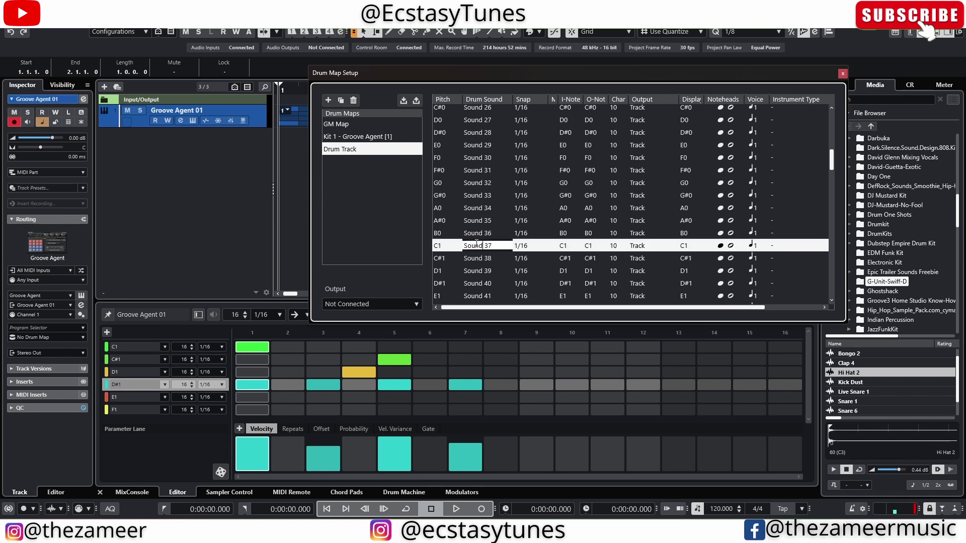
pyautogui.doubleClick(477, 245)
pyautogui.write('Kick')
pyautogui.press('Return')
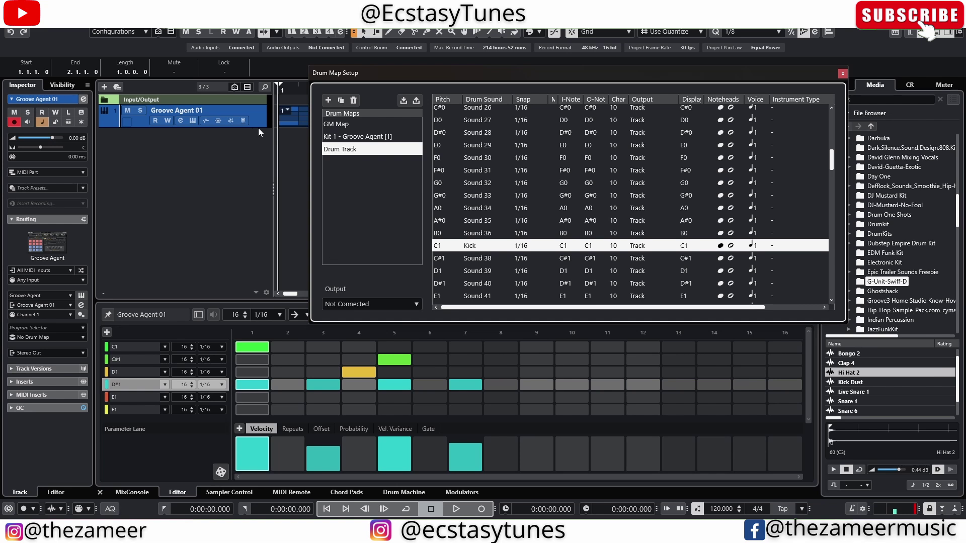
# Check the Groove Agent pad assignments and name the C#1 sound Snare in the Drum Track map.
pyautogui.click(195, 122)
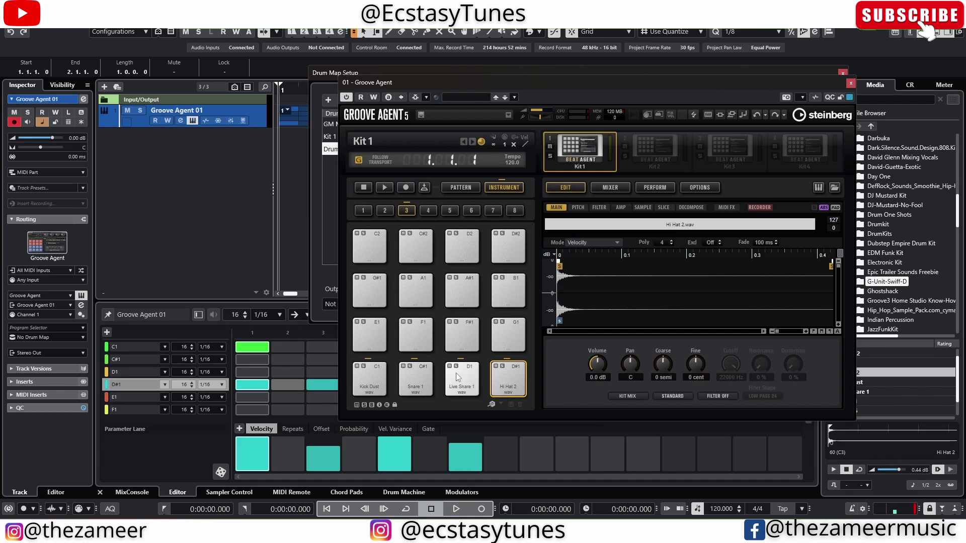
pyautogui.click(850, 83)
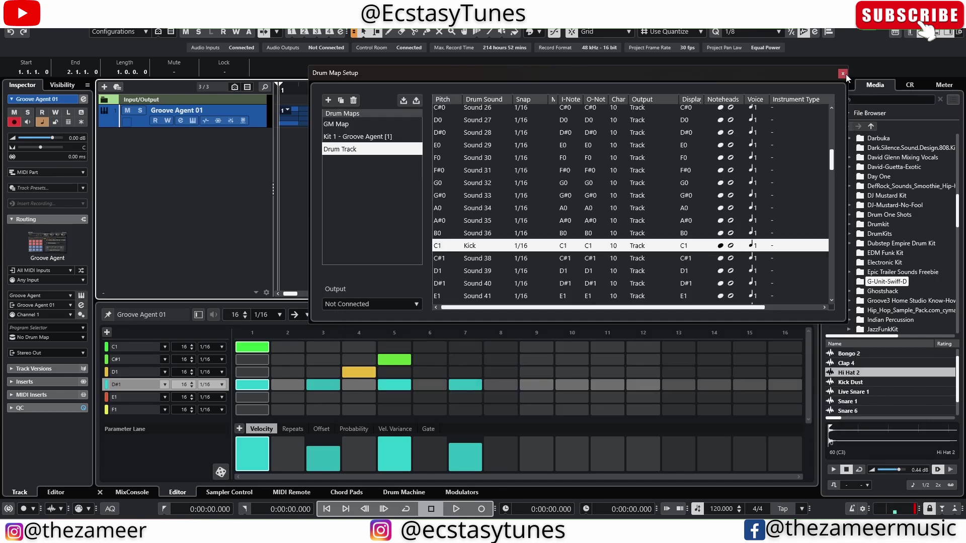
pyautogui.doubleClick(473, 259)
pyautogui.moveTo(492, 259); pyautogui.dragTo(439, 259)
pyautogui.write('Snare')
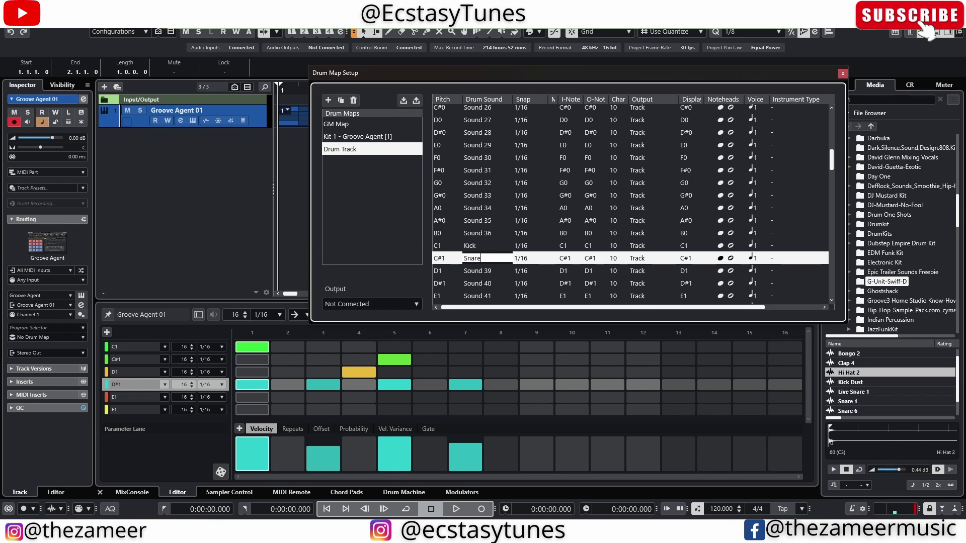
# Reuse the Snare name for the D1 sound, making it Snare 2.
pyautogui.hotkey('ctrl', 'a')
pyautogui.hotkey('ctrl', 'c')
pyautogui.click(467, 272)
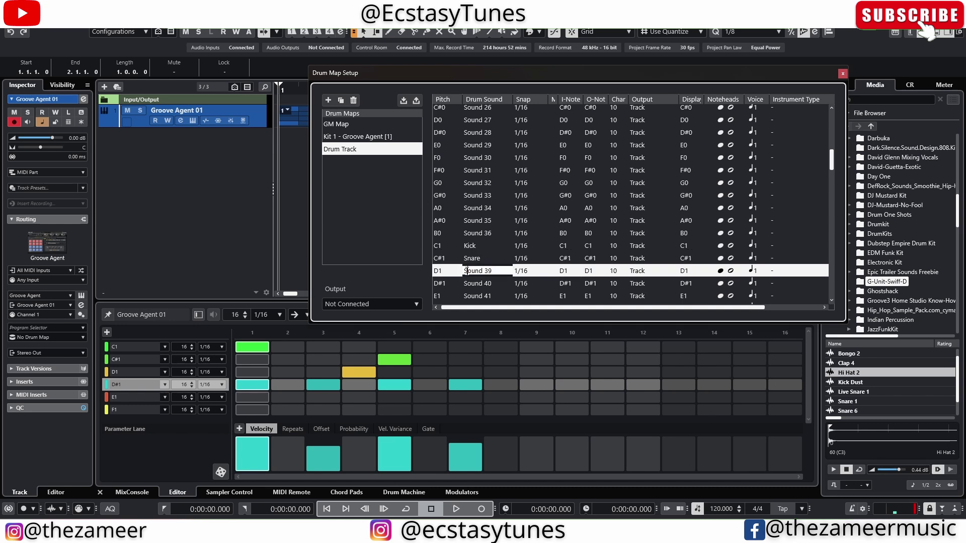
pyautogui.hotkey('ctrl', 'a')
pyautogui.hotkey('ctrl', 'v')
pyautogui.write('2')
# Name the D#1 sound Hi Hat and the E1 sound Open Hat.
pyautogui.click(500, 284)
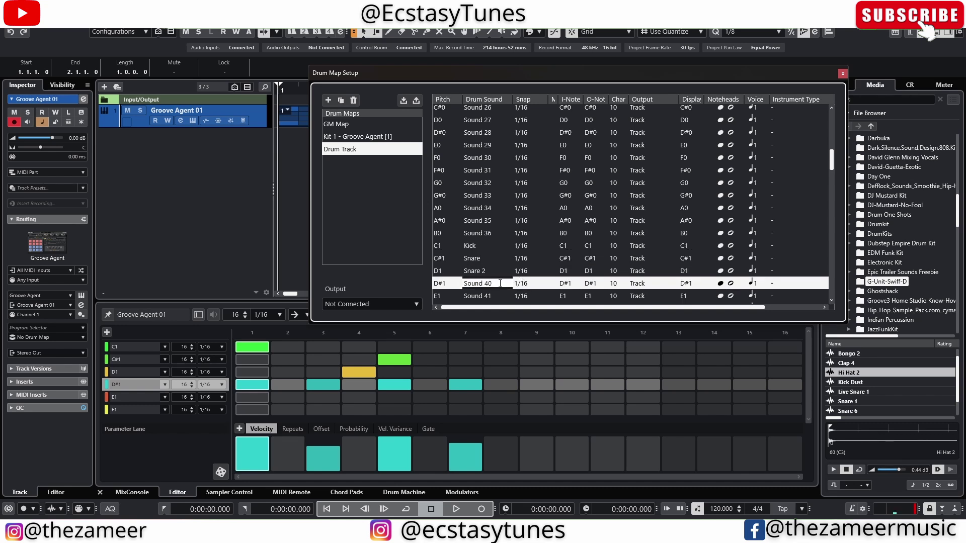
pyautogui.hotkey('ctrl', 'a')
pyautogui.write('Hi Hat')
pyautogui.scroll(-3, 478, 216)
pyautogui.click(486, 176)
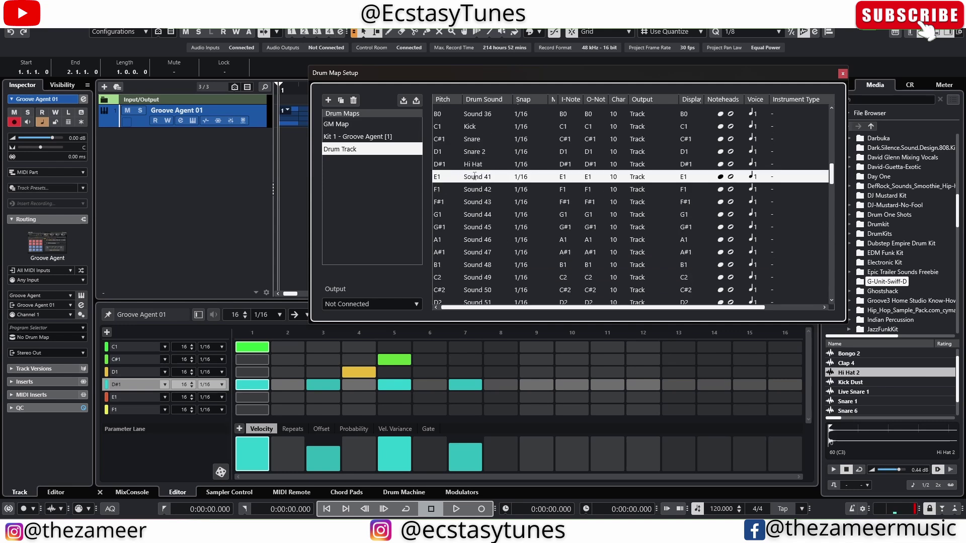
pyautogui.hotkey('ctrl', 'a')
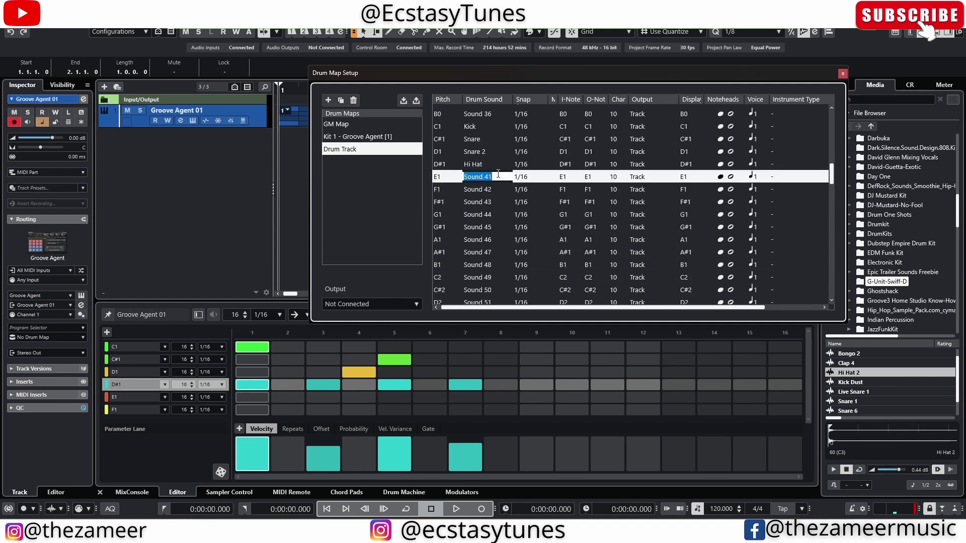
pyautogui.write('Open Hat')
pyautogui.press('Return')
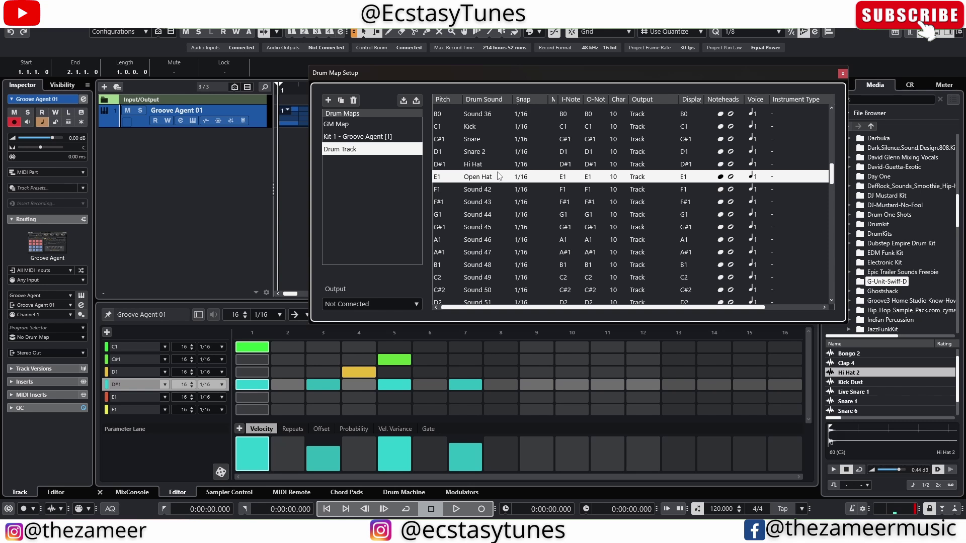
# Name both the F1 and F#1 sounds Perc in the drum map.
pyautogui.doubleClick(482, 189)
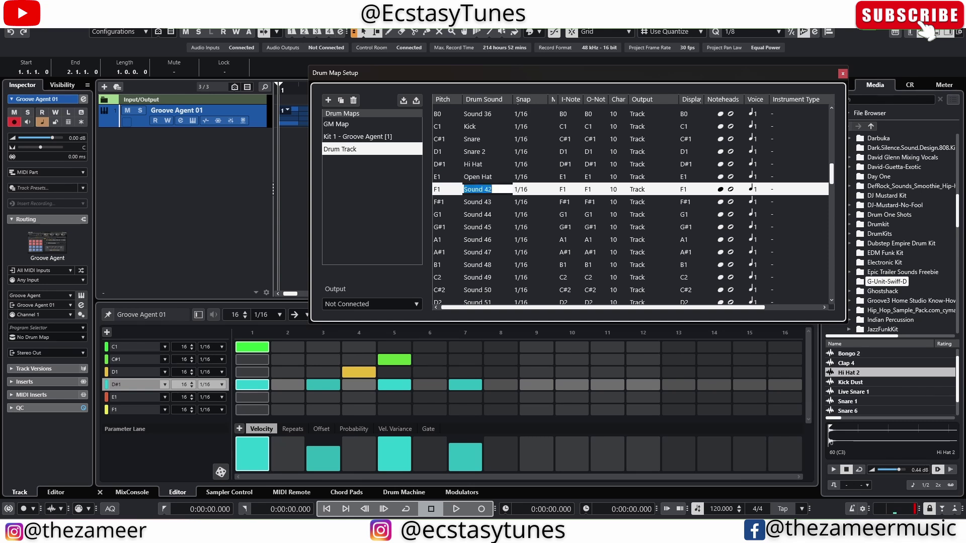
pyautogui.write('POe')
pyautogui.press('Return')
pyautogui.click(473, 206)
pyautogui.doubleClick(498, 203)
pyautogui.write('Perc')
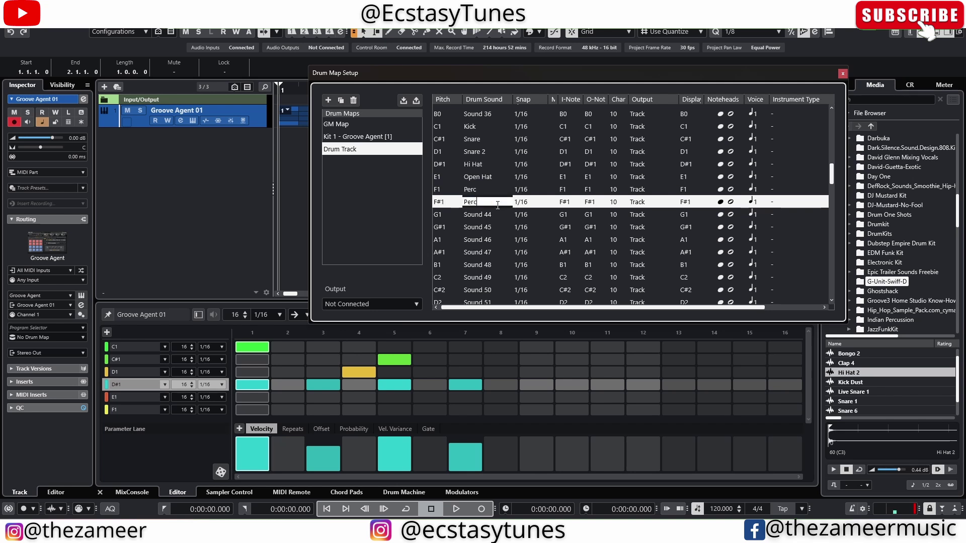
pyautogui.press('Return')
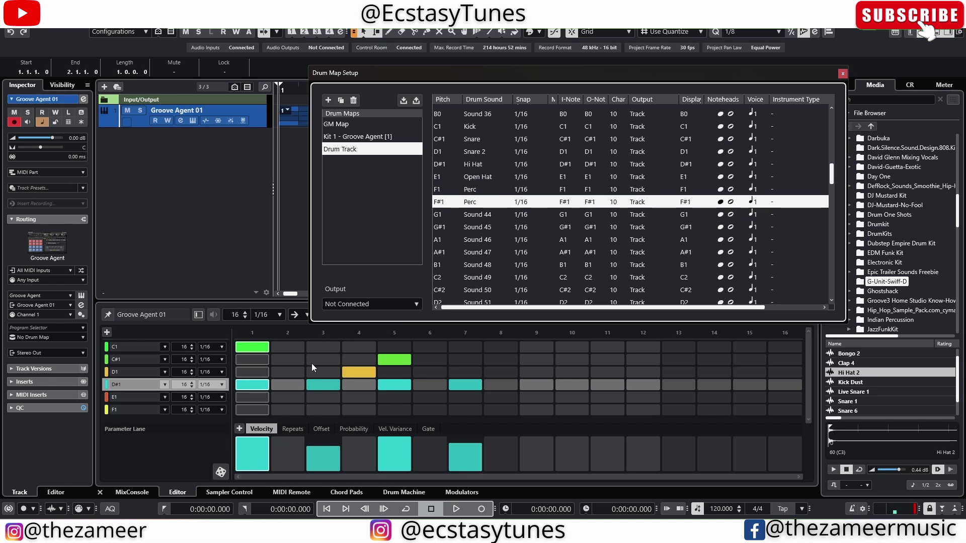
# Check the Groove Agent pads against the map and assign the Drum Track drum map to the Groove Agent 01 track.
pyautogui.click(190, 121)
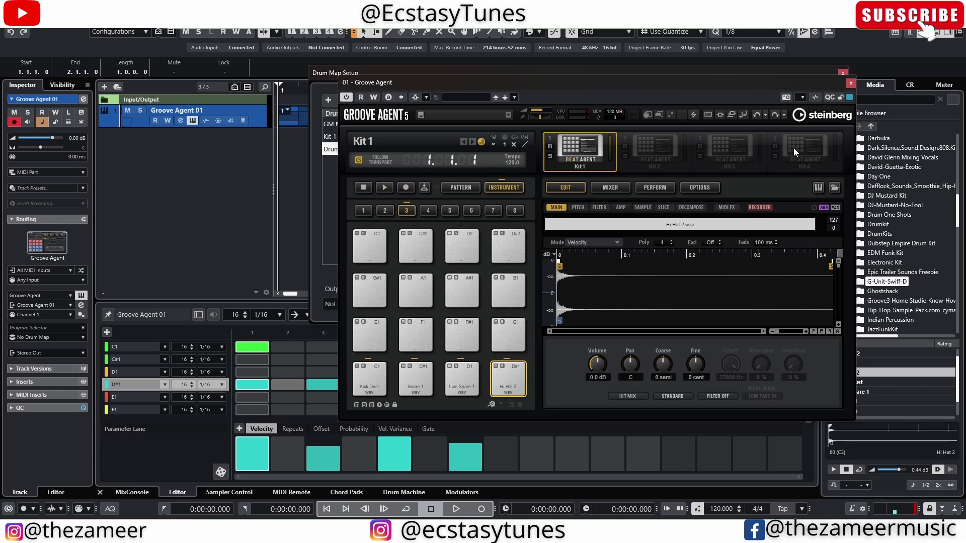
pyautogui.click(851, 82)
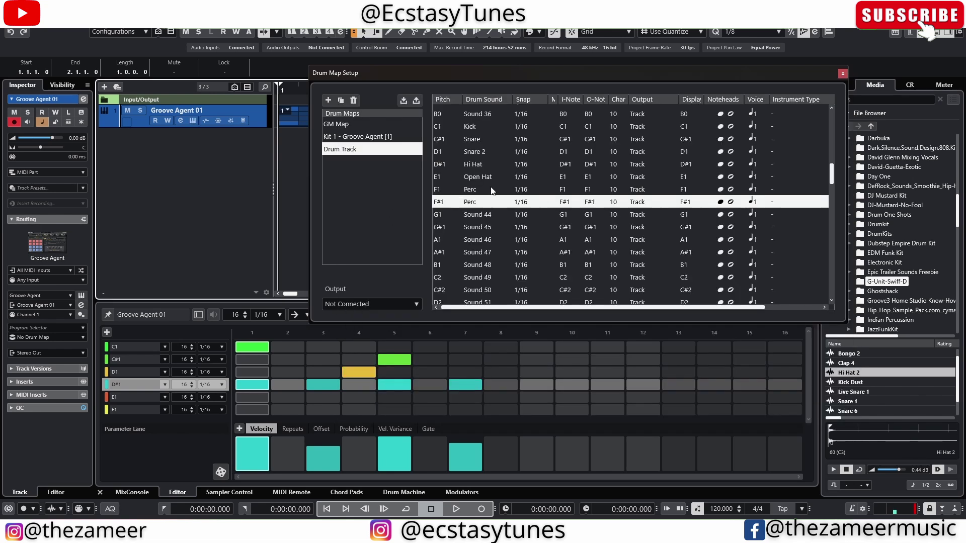
pyautogui.click(28, 339)
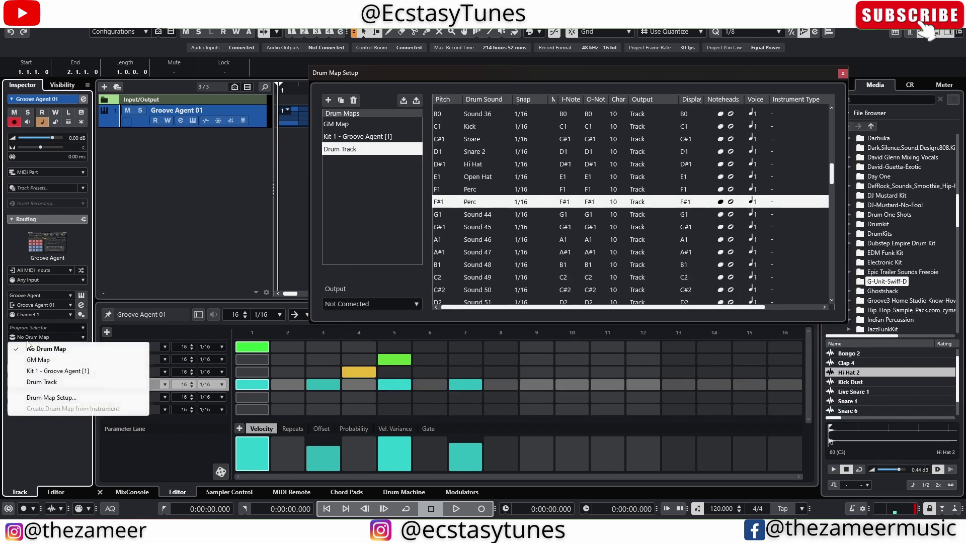
pyautogui.click(42, 383)
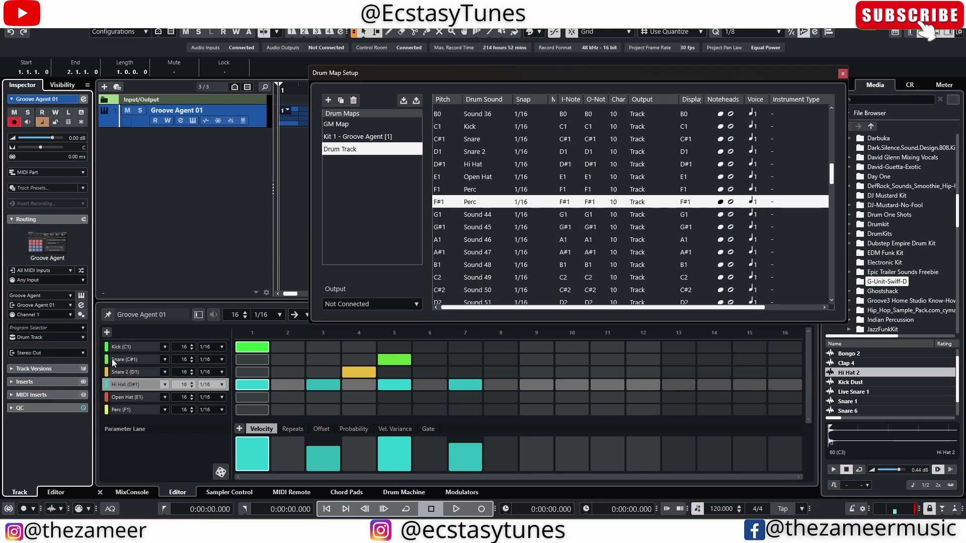
# Add Kick hits on steps 2 and 6 of the pattern and close Drum Map Setup.
pyautogui.rightClick(130, 348)
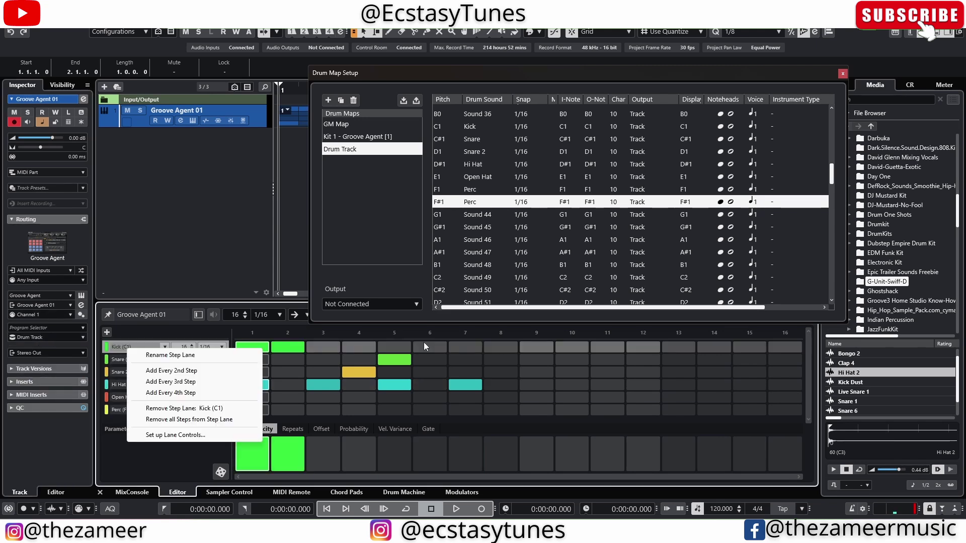
pyautogui.click(424, 347)
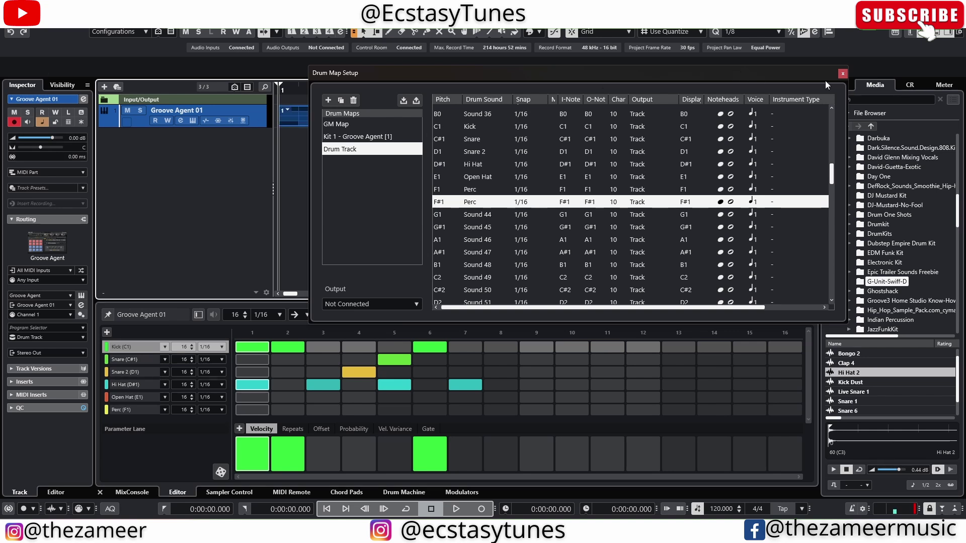
pyautogui.click(843, 73)
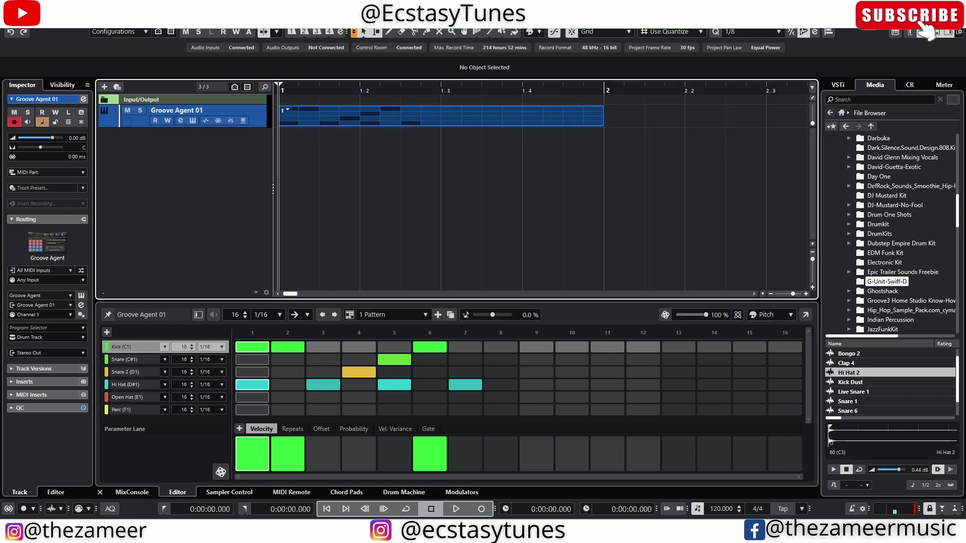
# Add a Kontakt instrument track with the AR60s Early Kit Full and create an empty pattern event on it at bar 1.
pyautogui.click(842, 112)
pyautogui.click(871, 158)
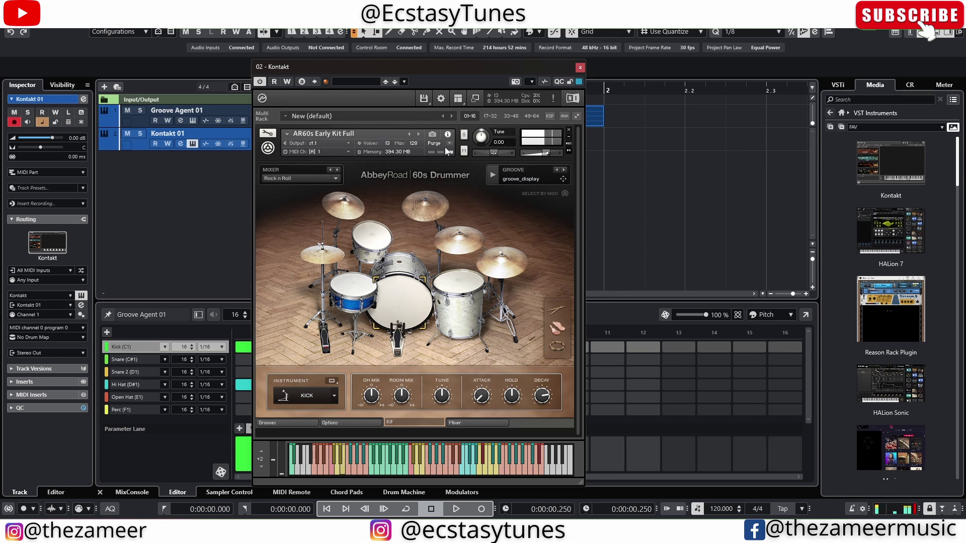
pyautogui.click(580, 67)
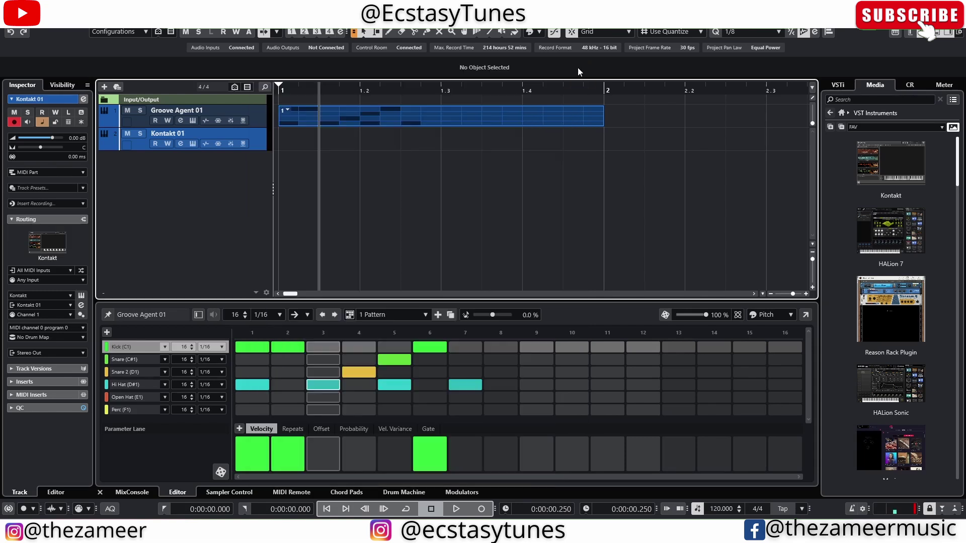
pyautogui.doubleClick(288, 141)
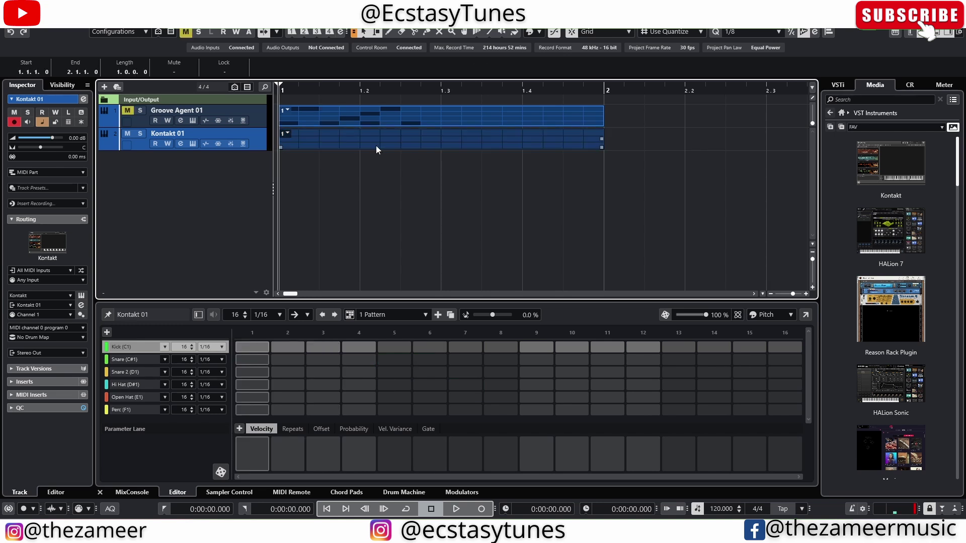
# Add Kick hits on steps 1 and 7 and a Snare 2 hit on step 5, previewing the pattern in playback.
pyautogui.click(257, 352)
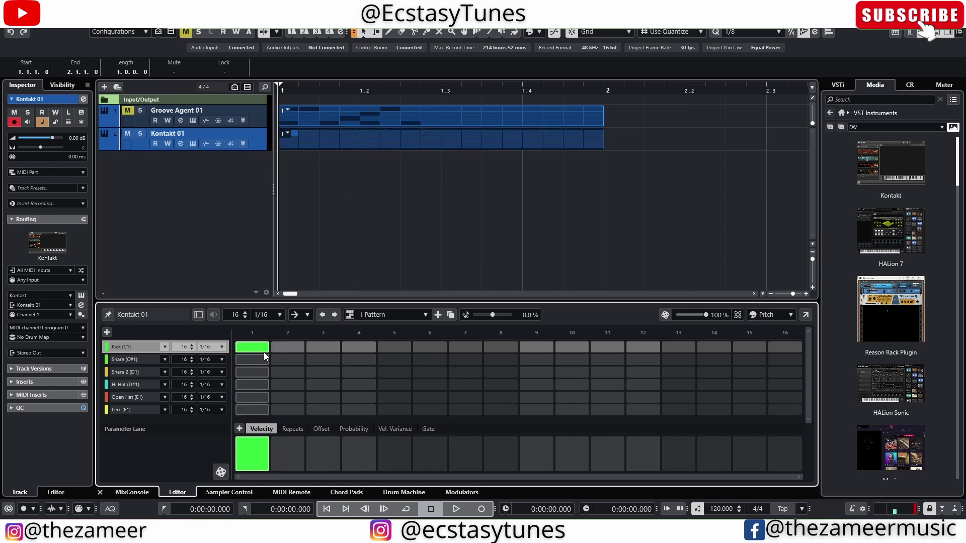
pyautogui.press('space')
pyautogui.click(394, 372)
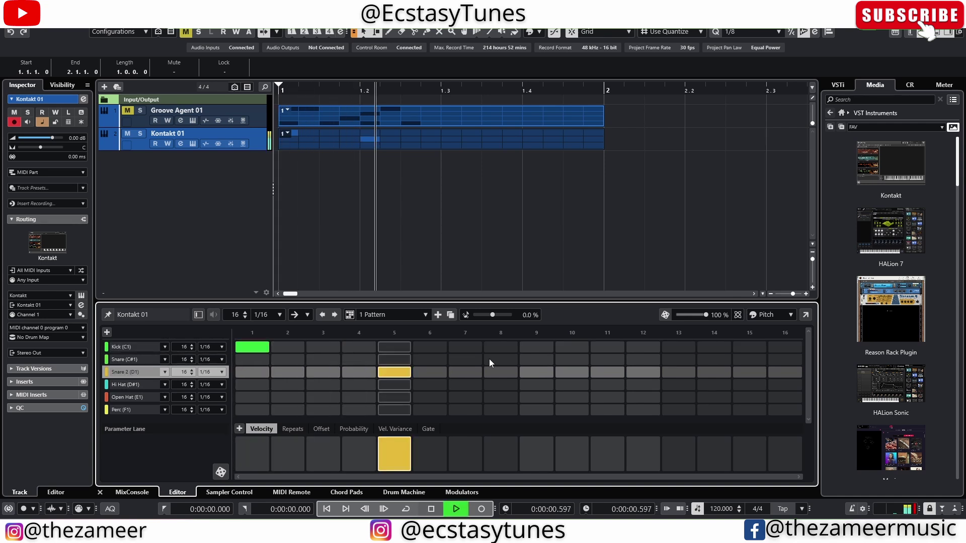
pyautogui.press('space')
pyautogui.click(467, 349)
pyautogui.press('space')
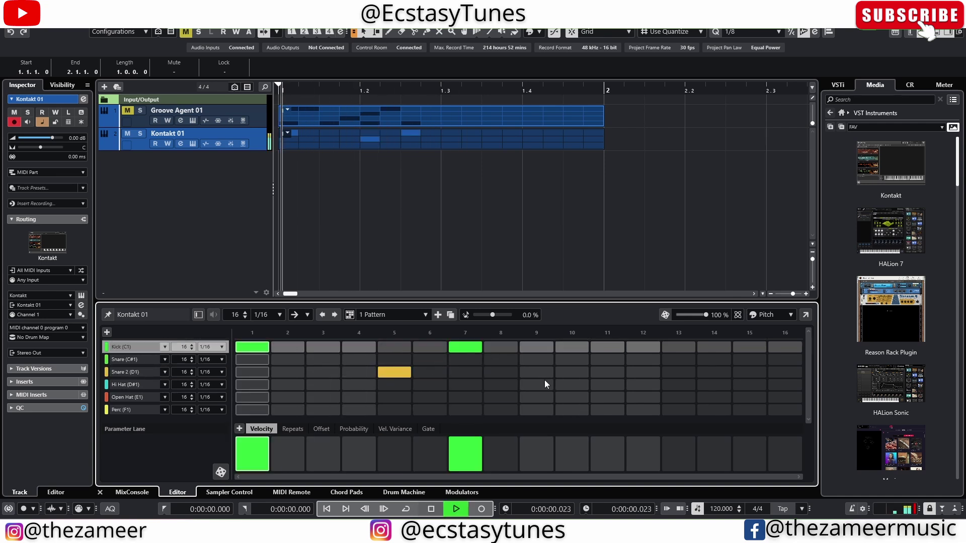
# Try a Snare 2 hit on step 9, then place Snare 2 on step 13 and Kick on step 11.
pyautogui.click(537, 372)
pyautogui.press('space')
pyautogui.click(552, 375)
pyautogui.press('space')
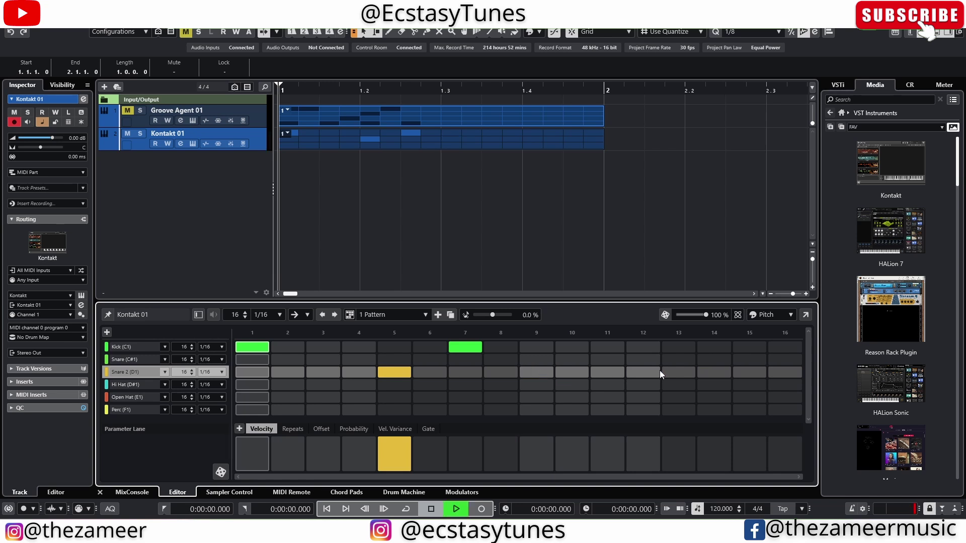
pyautogui.click(674, 371)
pyautogui.click(607, 347)
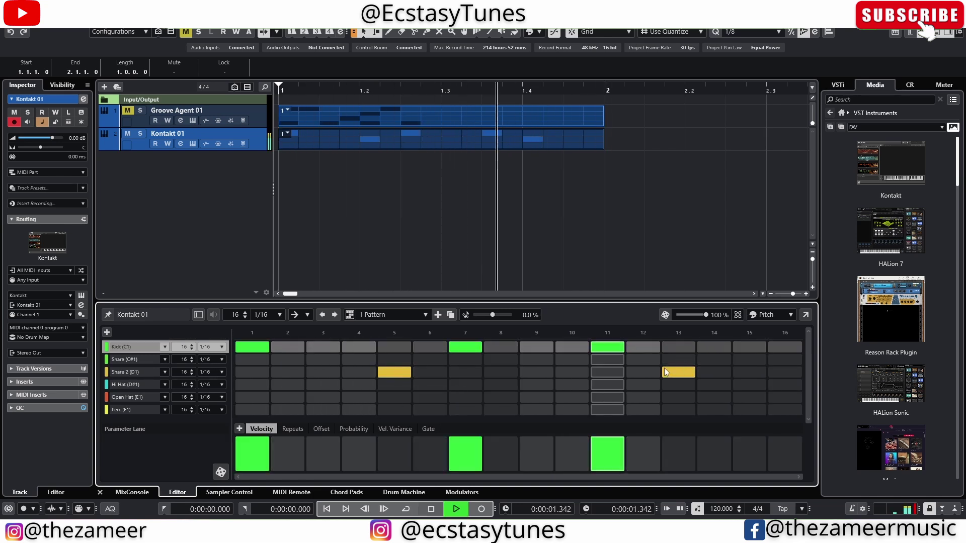
pyautogui.press('space')
# Set the locators to the Kontakt 01 pattern event and play bar 1 in a loop.
pyautogui.click(371, 149)
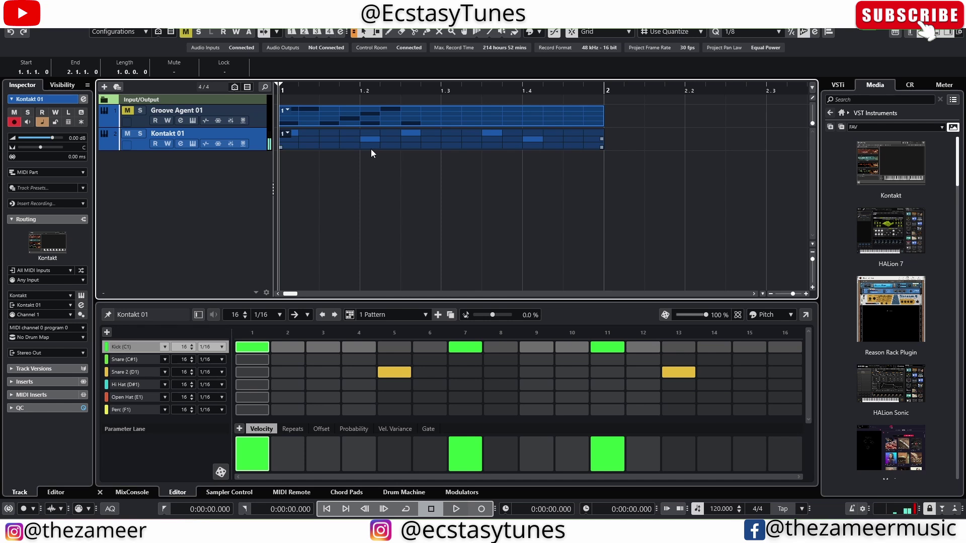
pyautogui.press('p')
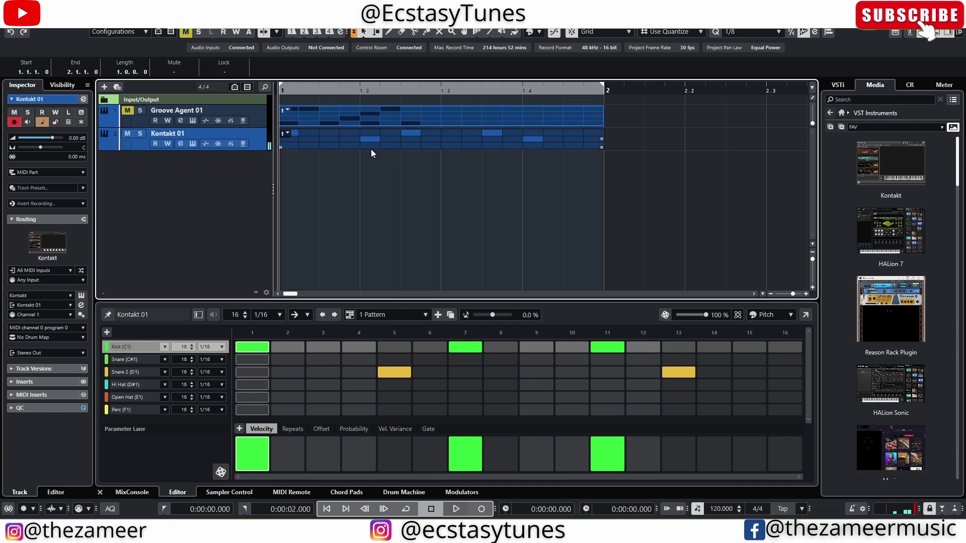
pyautogui.click(377, 87)
pyautogui.press('space')
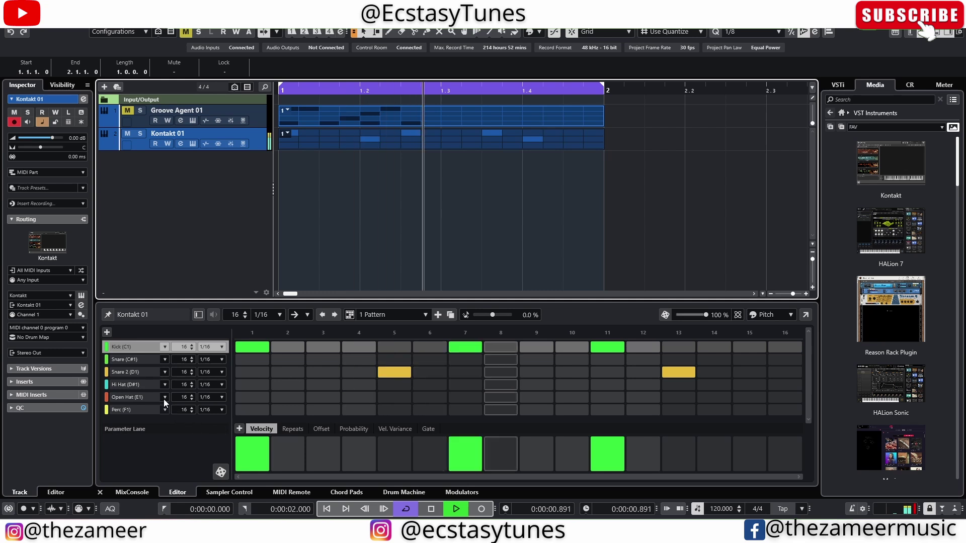
pyautogui.click(141, 387)
pyautogui.click(254, 386)
pyautogui.click(322, 386)
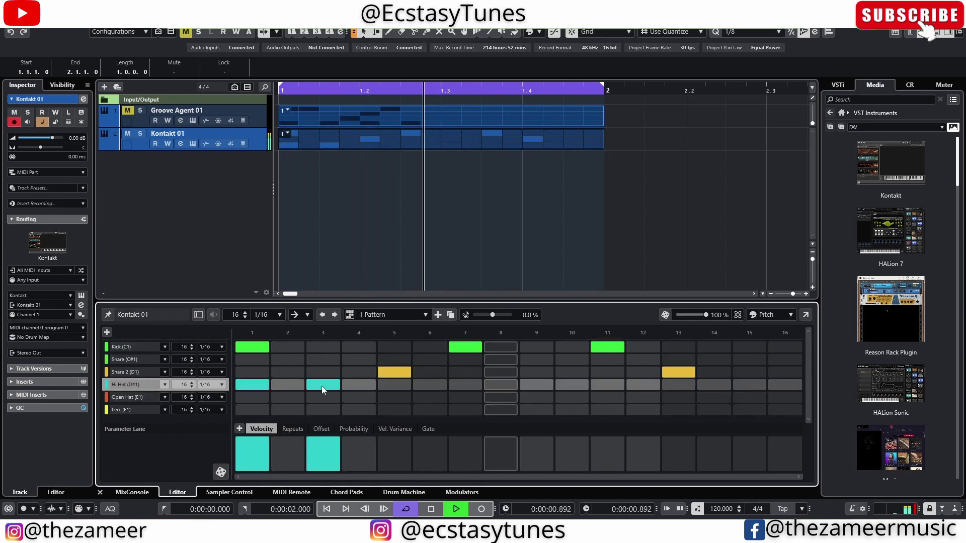
pyautogui.click(329, 452)
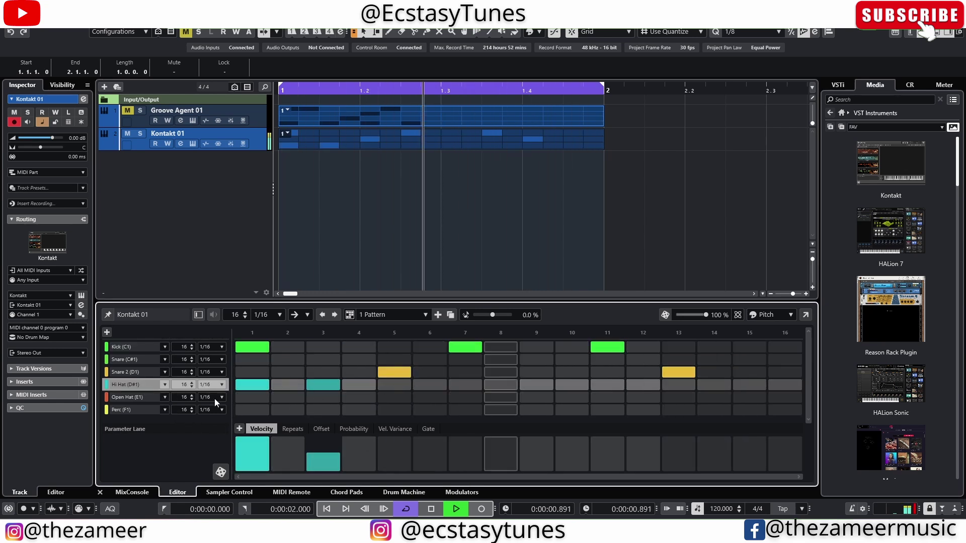
pyautogui.click(261, 386)
pyautogui.click(310, 386)
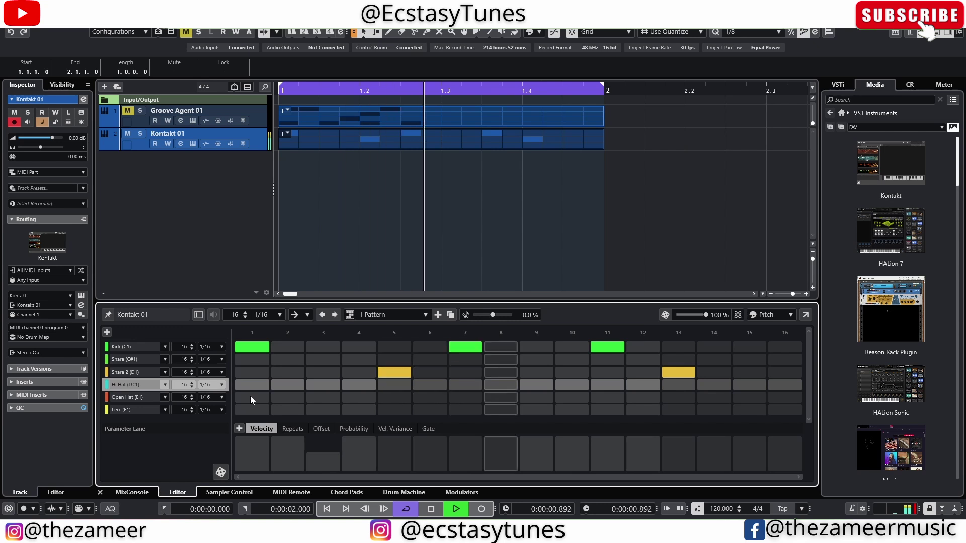
# Add Hi Hat hits on steps 4 and 15 and an Open Hat hit on step 12, all at reduced velocity.
pyautogui.click(362, 386)
pyautogui.click(365, 460)
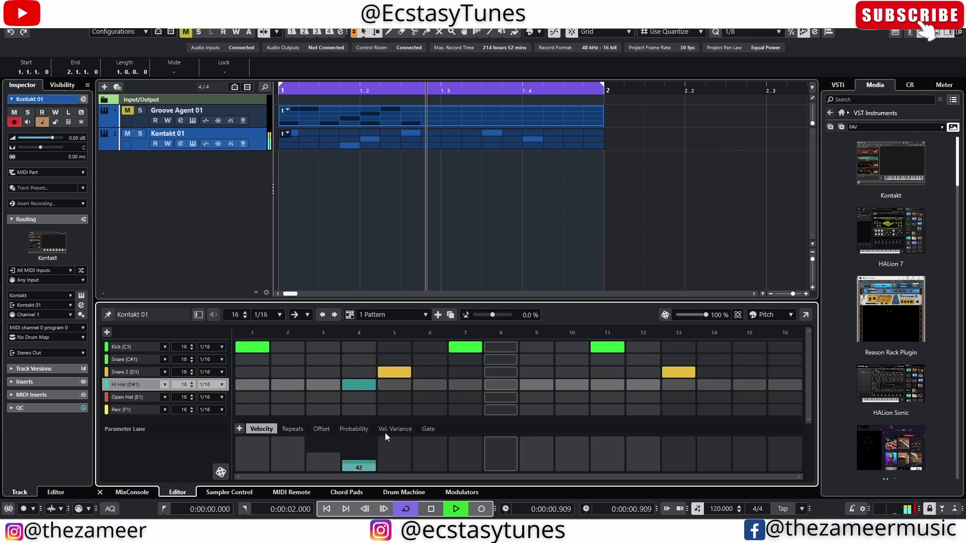
pyautogui.click(740, 386)
pyautogui.click(754, 459)
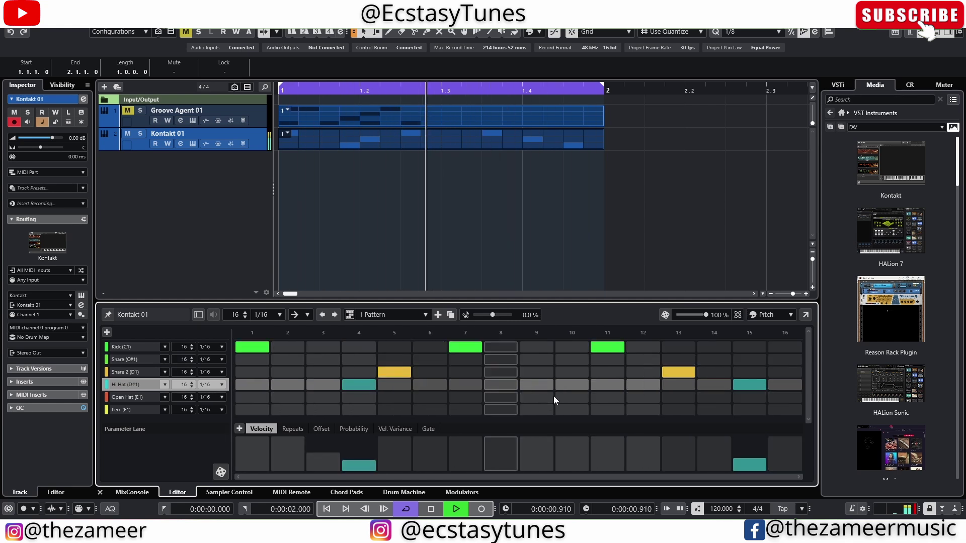
pyautogui.click(649, 397)
pyautogui.click(646, 451)
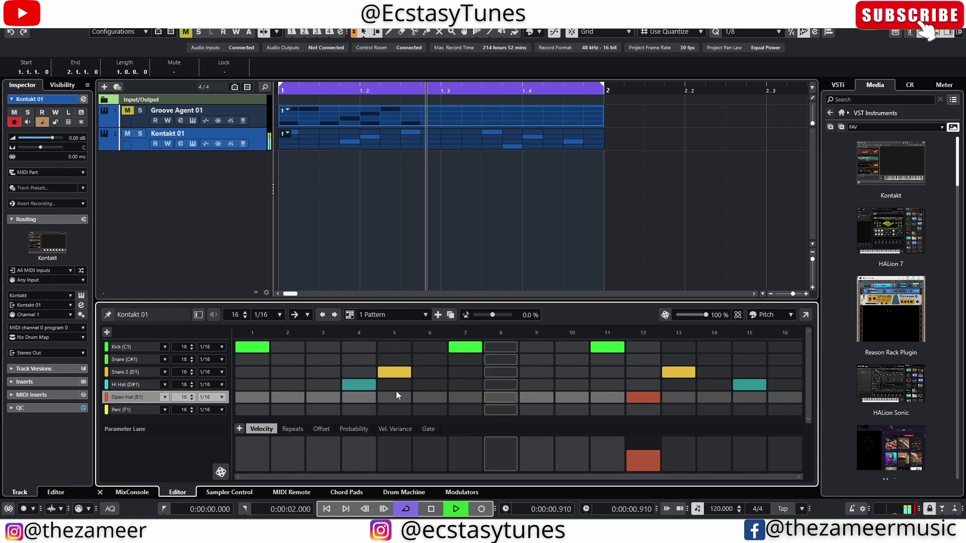
# Add Perc (F1) hits on steps 3, 6, 9 and 10 and lower the velocity of each.
pyautogui.click(324, 410)
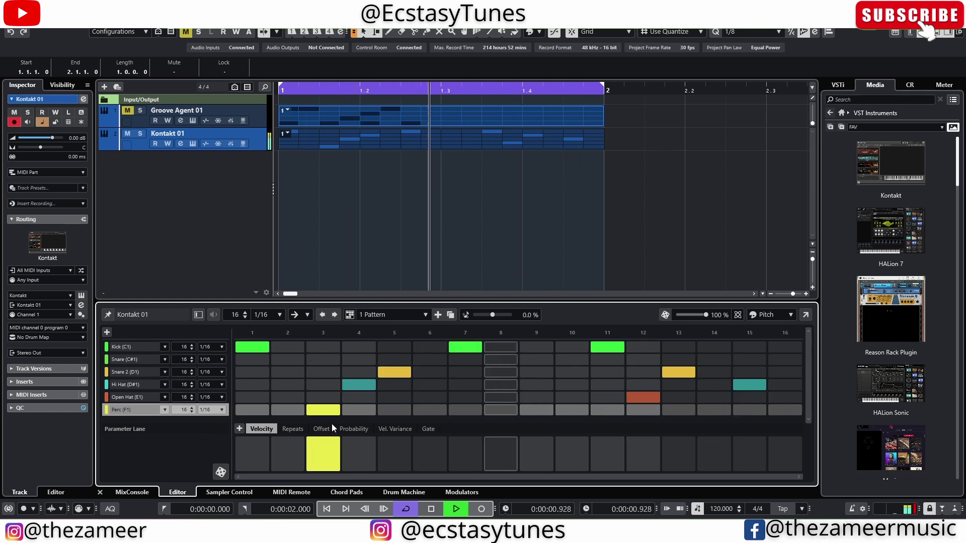
pyautogui.click(324, 453)
pyautogui.click(430, 410)
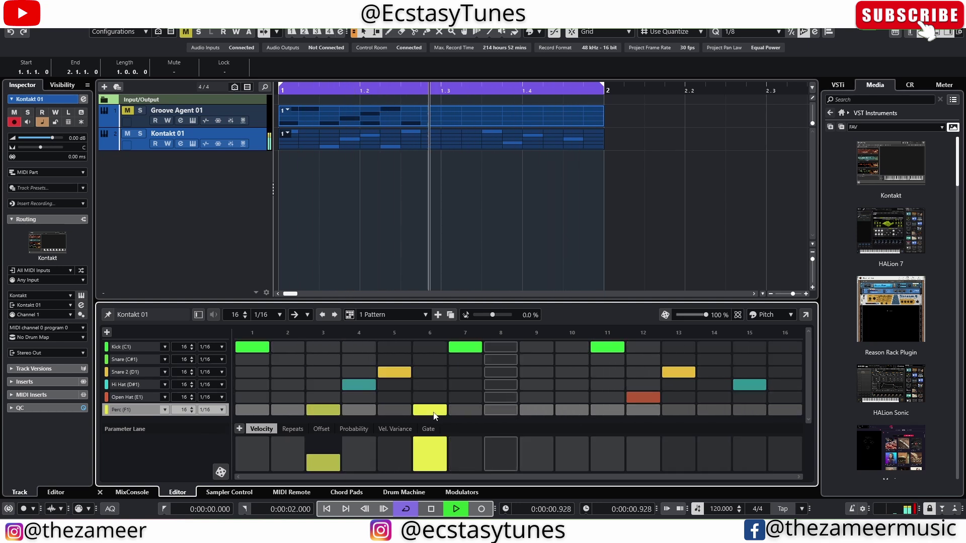
pyautogui.click(445, 454)
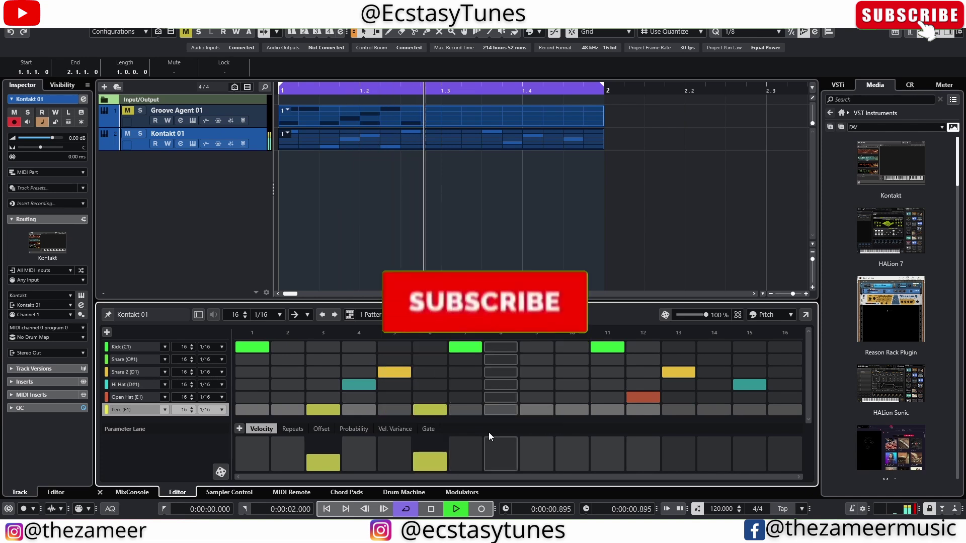
pyautogui.click(535, 409)
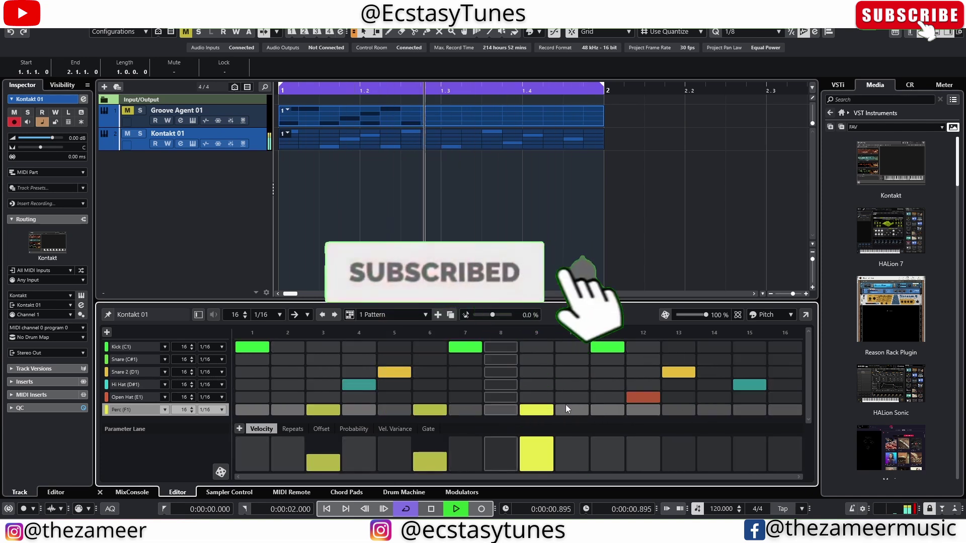
pyautogui.click(567, 409)
pyautogui.click(539, 457)
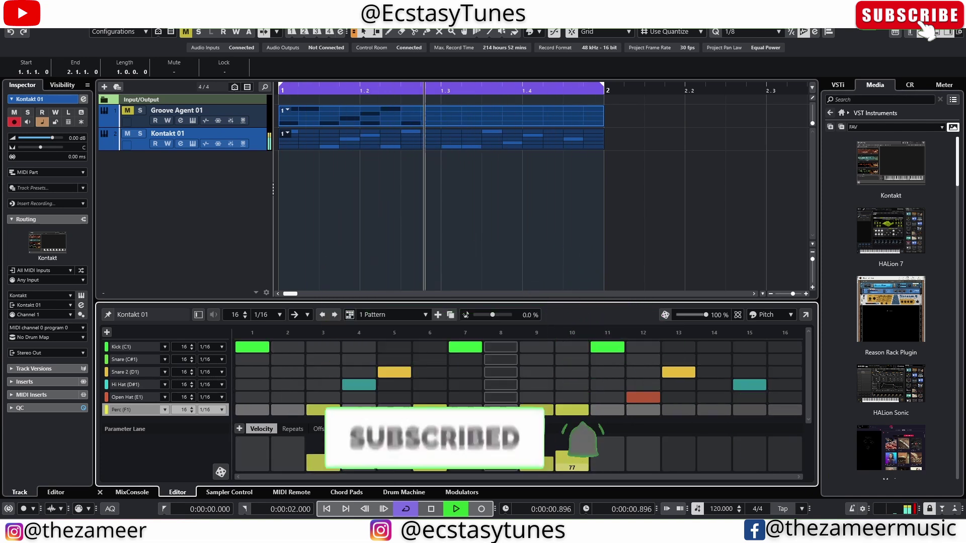
pyautogui.click(573, 451)
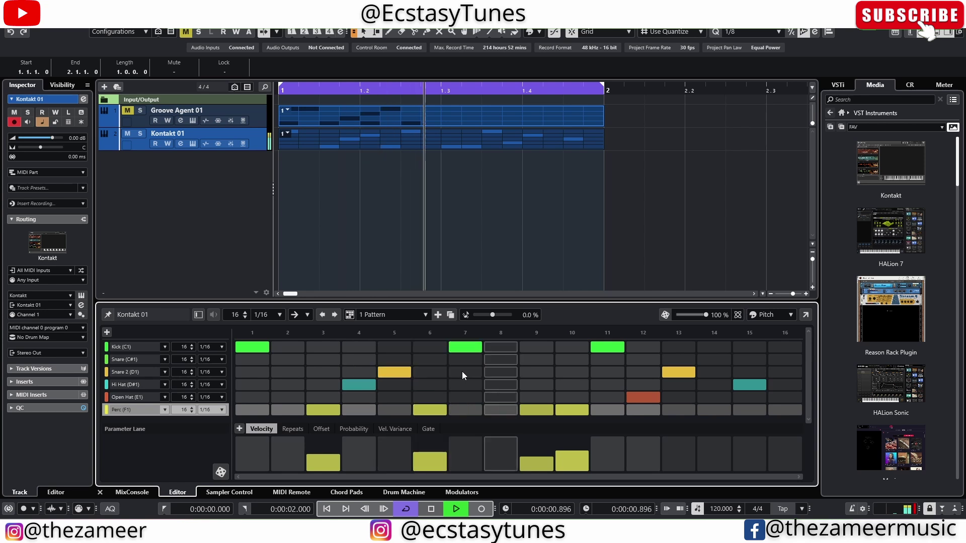
# Shorten the Open Hat lane to 14 steps and the Snare 2 lane to 15 steps.
pyautogui.click(192, 399)
pyautogui.click(192, 399)
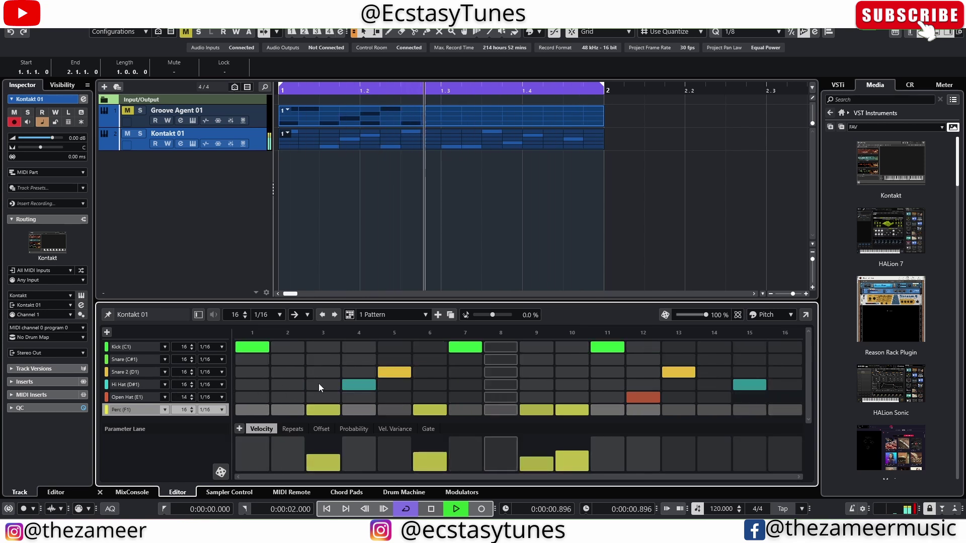
pyautogui.press('space')
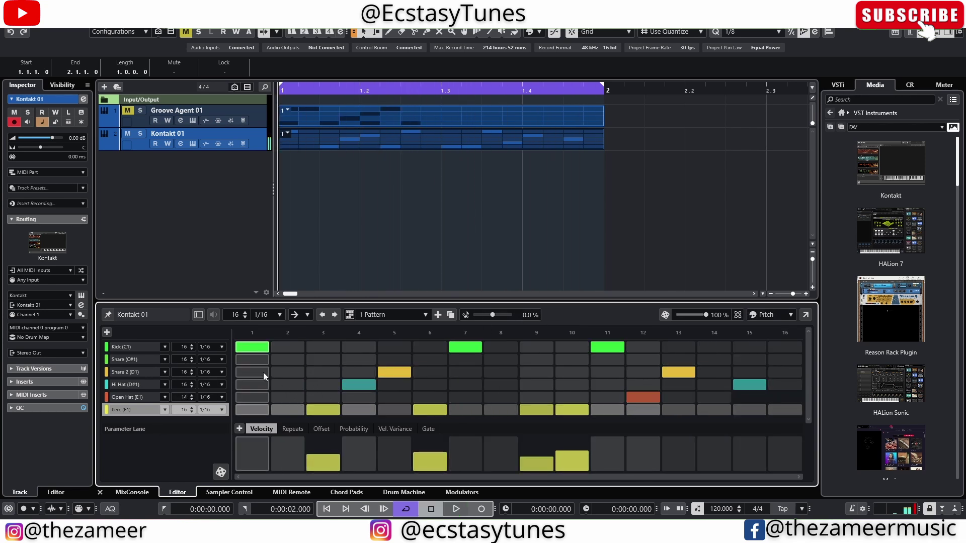
pyautogui.click(192, 373)
# Add a Perc (F#1) step lane with a full-velocity hit on step 1 and a softer hit on step 3.
pyautogui.click(106, 332)
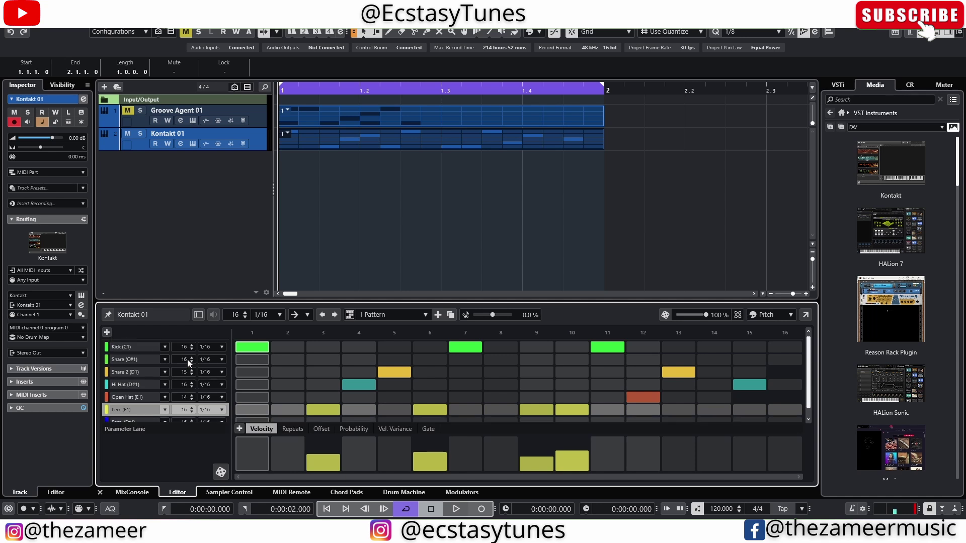
pyautogui.click(294, 416)
pyautogui.press('space')
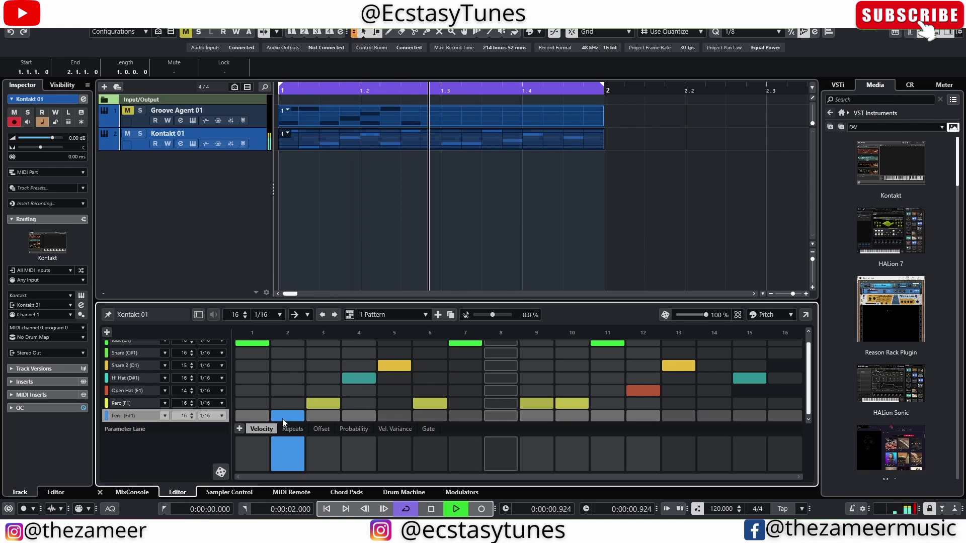
pyautogui.click(282, 416)
pyautogui.click(255, 416)
pyautogui.press('space')
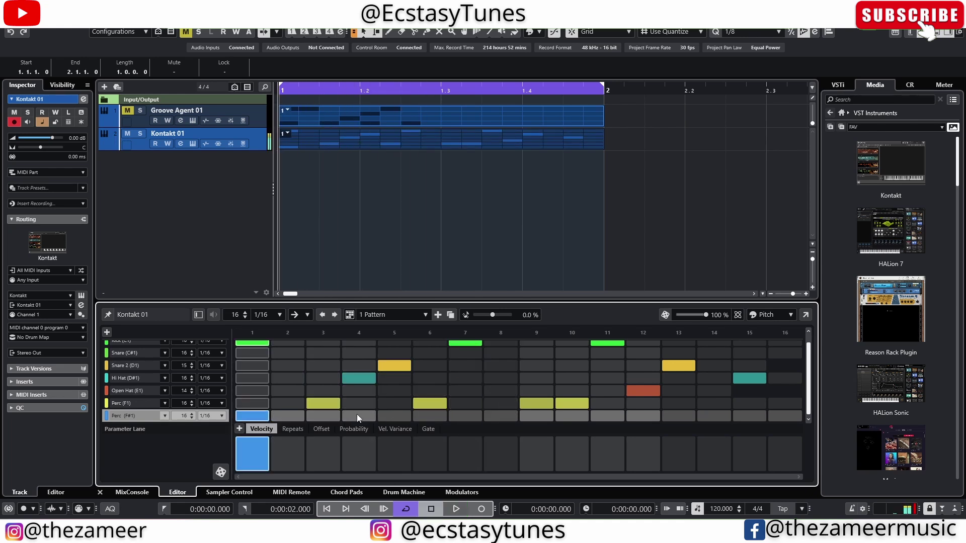
pyautogui.click(323, 416)
pyautogui.press('space')
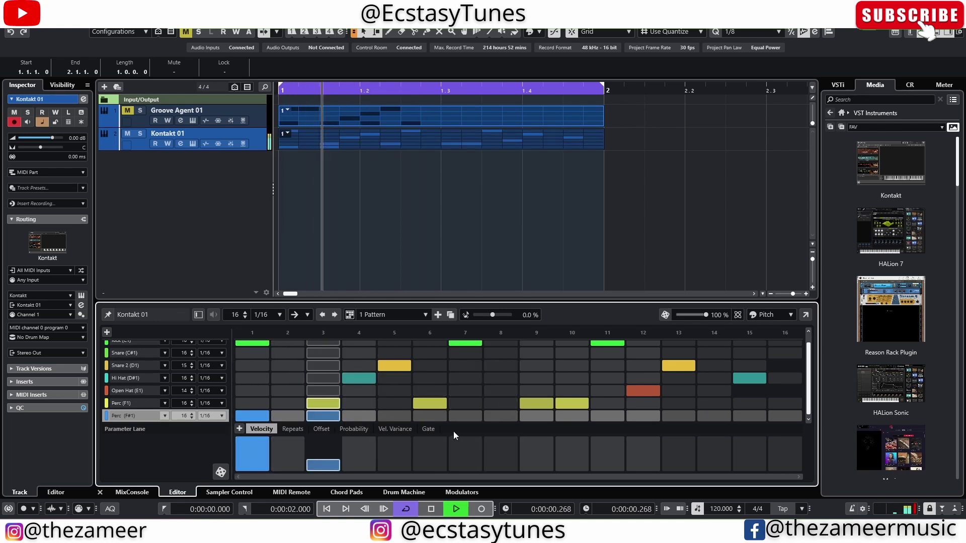
pyautogui.press('space')
# Add Perc (F#1) hits on steps 5 and 7, making step 5 strong and step 7 softer, and preview them.
pyautogui.click(395, 457)
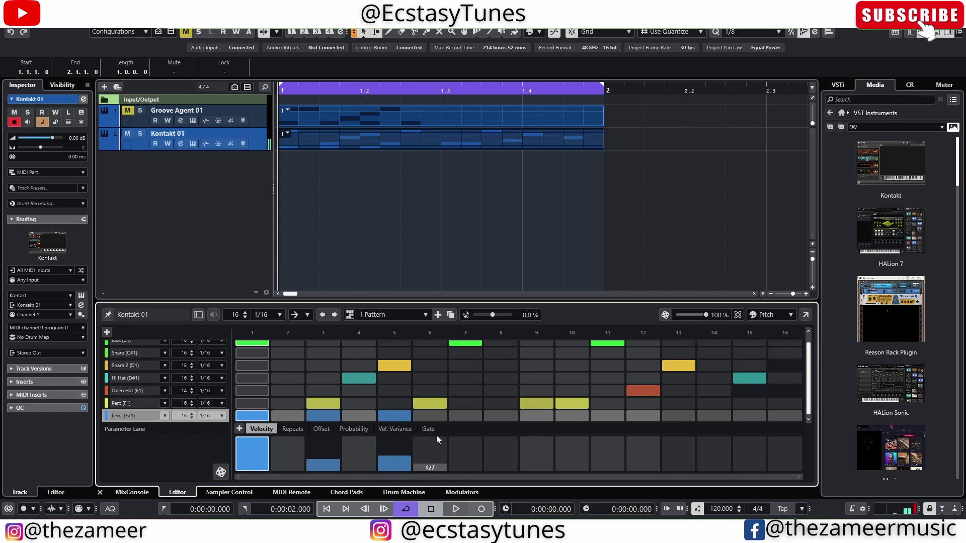
pyautogui.click(391, 440)
pyautogui.press('space')
pyautogui.press('space')
pyautogui.click(477, 445)
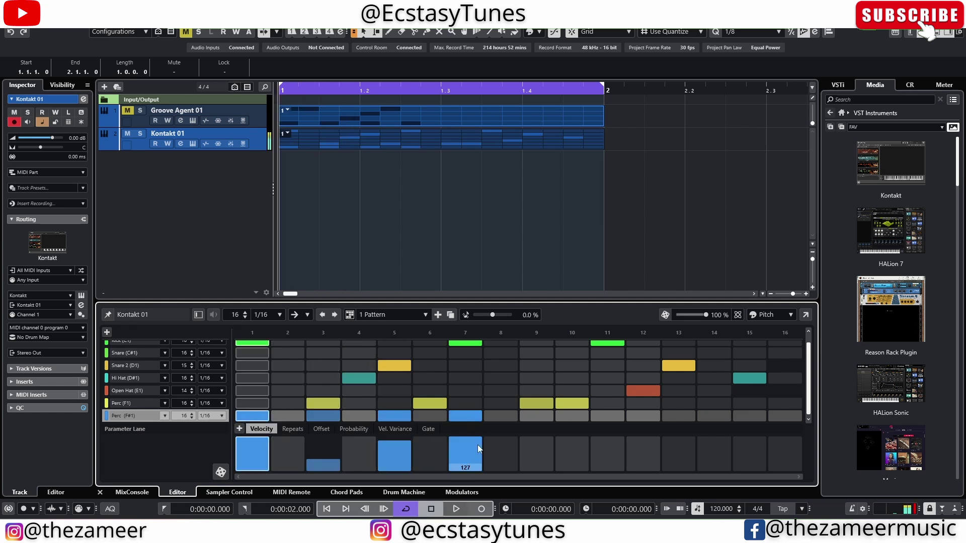
pyautogui.click(476, 457)
pyautogui.press('space')
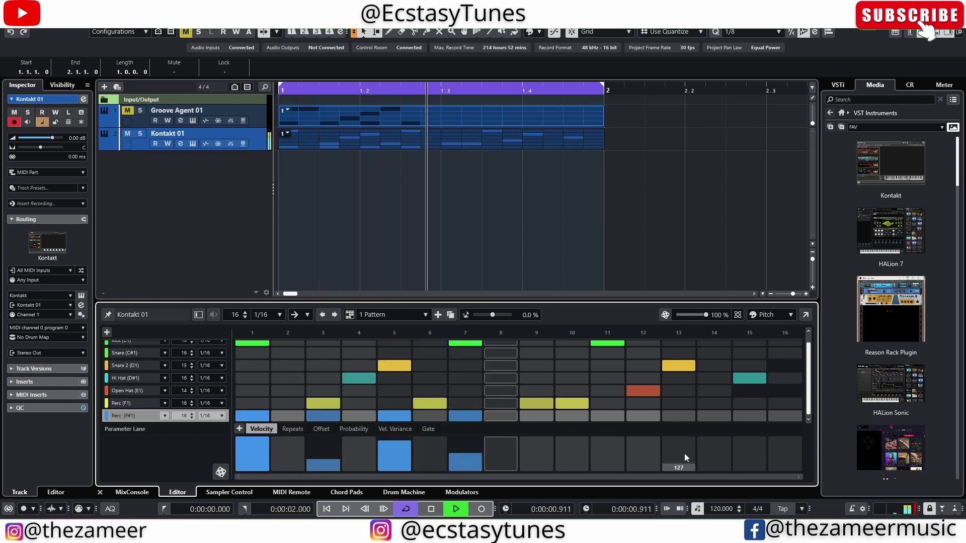
pyautogui.press('space')
# Add Perc (F#1) hits at full velocity on steps 9 and 13 and softer ones on steps 11 and 15, then play the pattern.
pyautogui.click(536, 416)
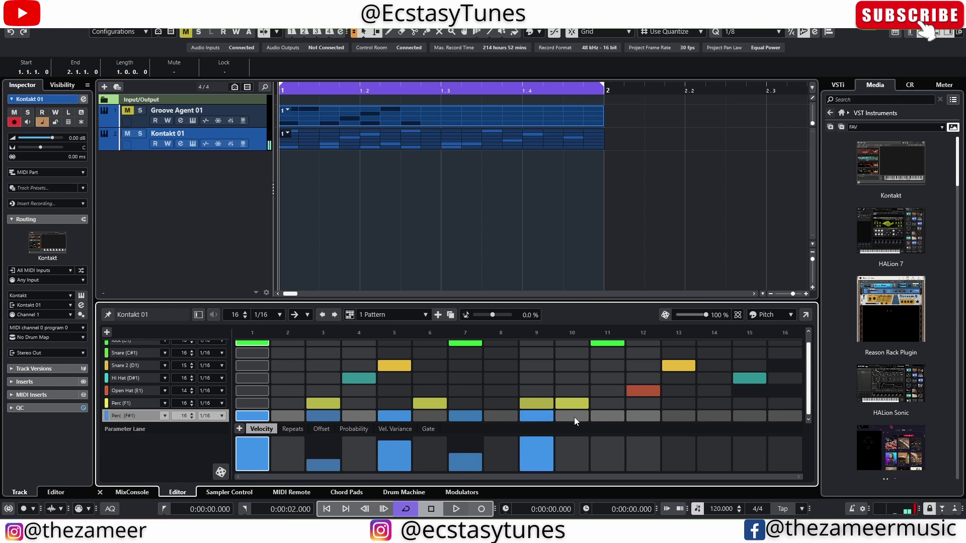
pyautogui.click(617, 451)
pyautogui.click(679, 438)
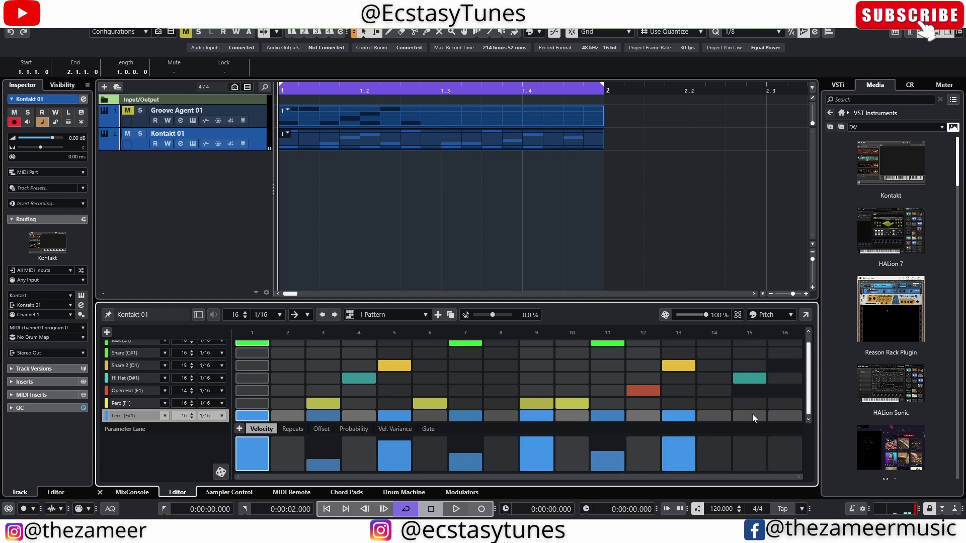
pyautogui.click(756, 456)
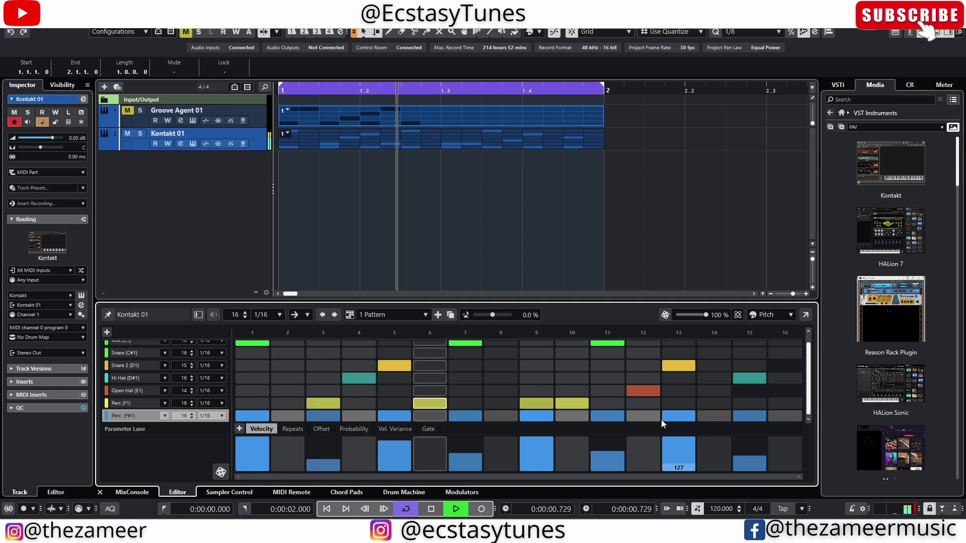
pyautogui.press('space')
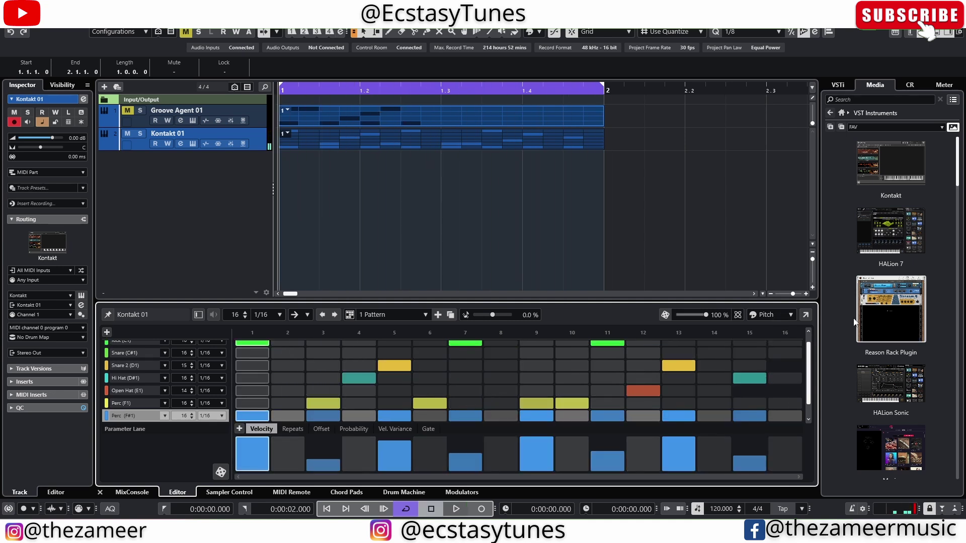
# Open the Pattern Editor in its own window and maximize it.
pyautogui.click(806, 315)
pyautogui.moveTo(675, 220); pyautogui.dragTo(662, 139)
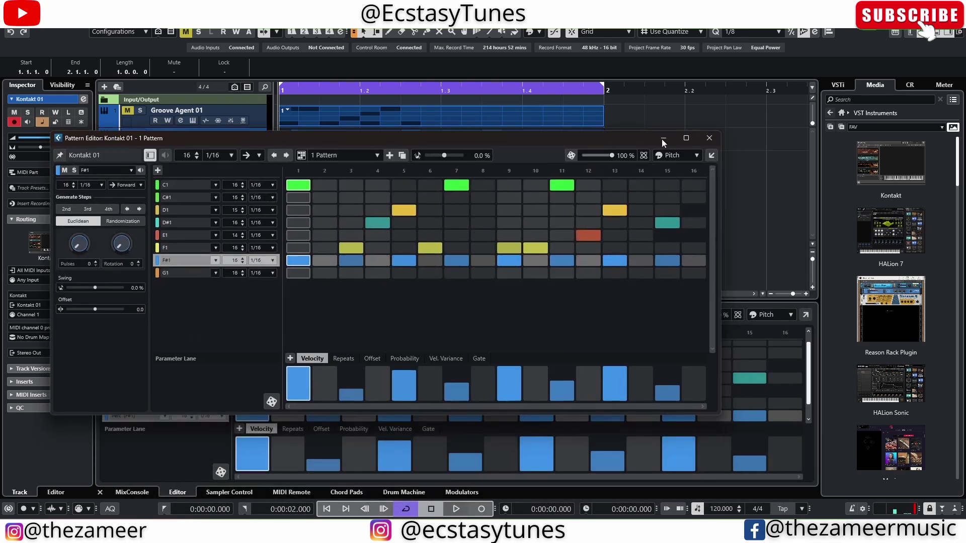
pyautogui.click(687, 138)
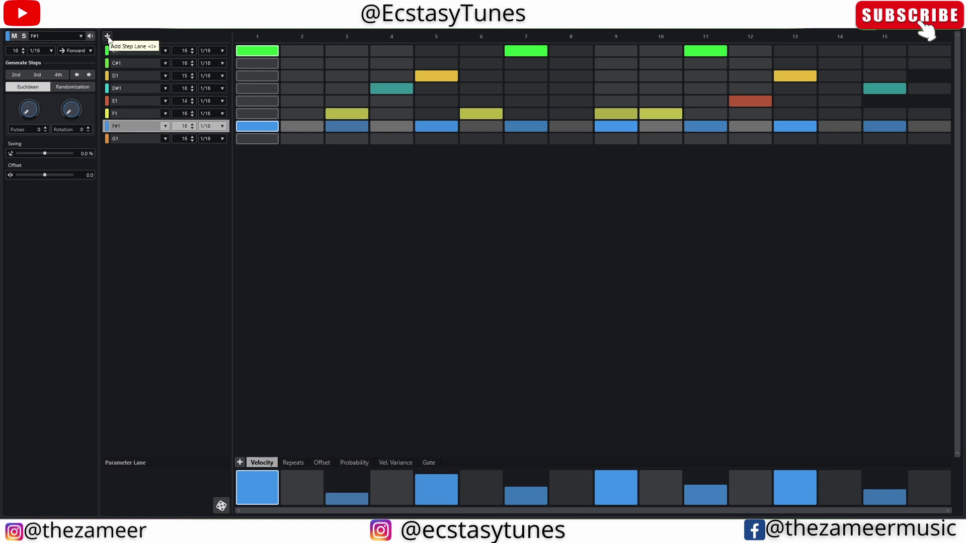
# Add a G#1 step lane, placing a soft G1 hit on step 8 and a full-velocity G#1 hit on step 14.
pyautogui.click(107, 36)
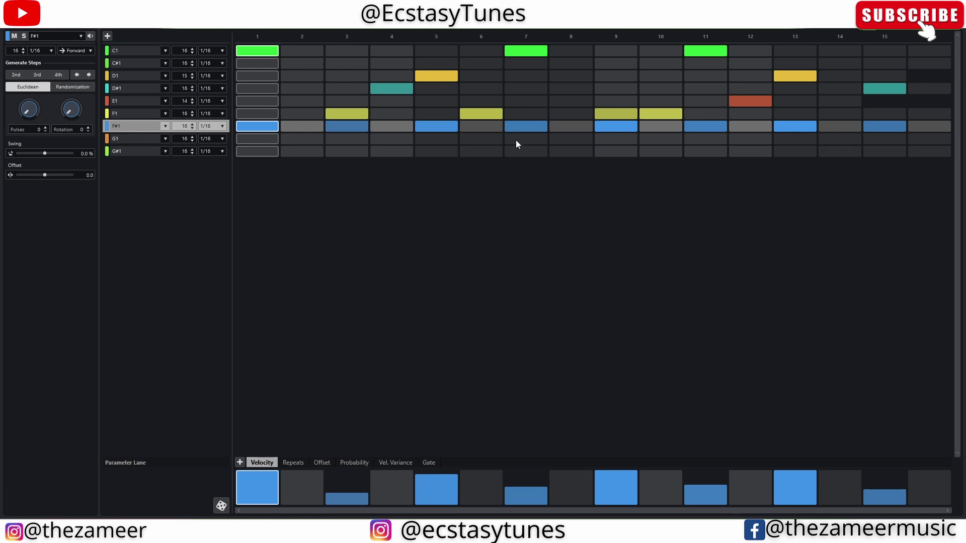
pyautogui.click(567, 141)
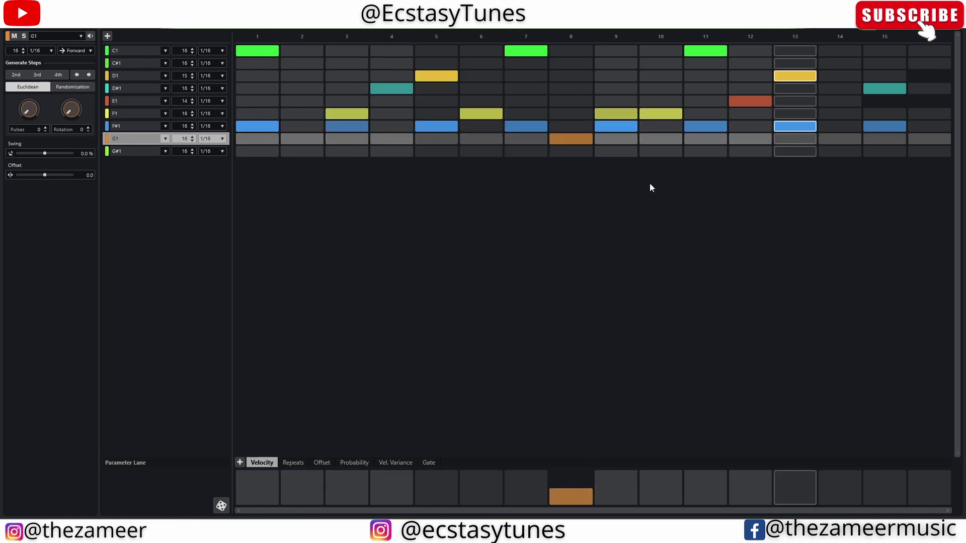
pyautogui.click(839, 152)
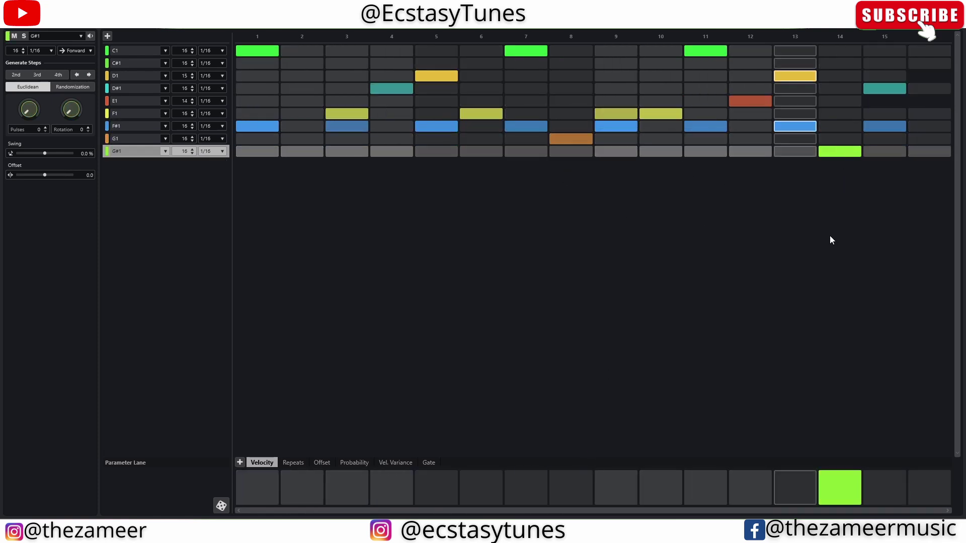
# Add an A1 step lane with a soft hit on step 16.
pyautogui.click(108, 36)
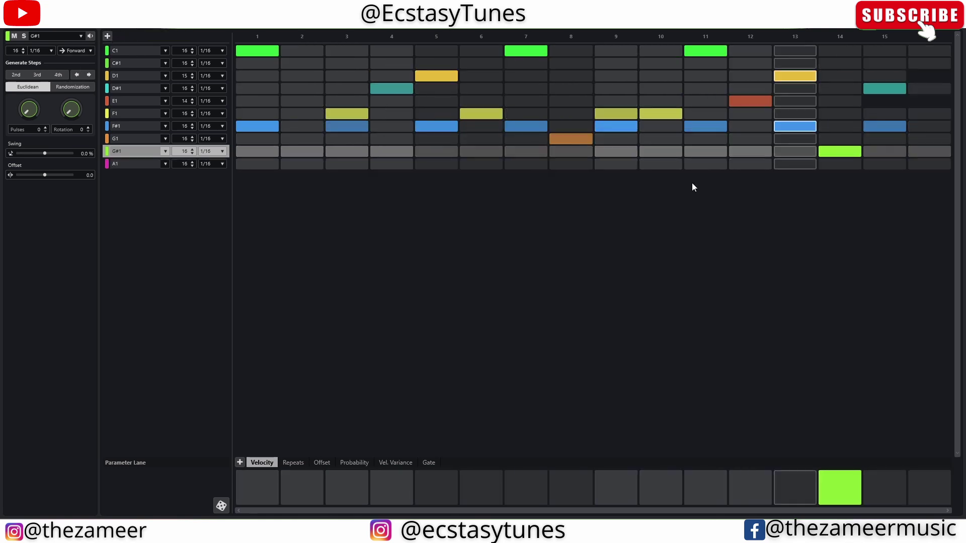
pyautogui.click(930, 164)
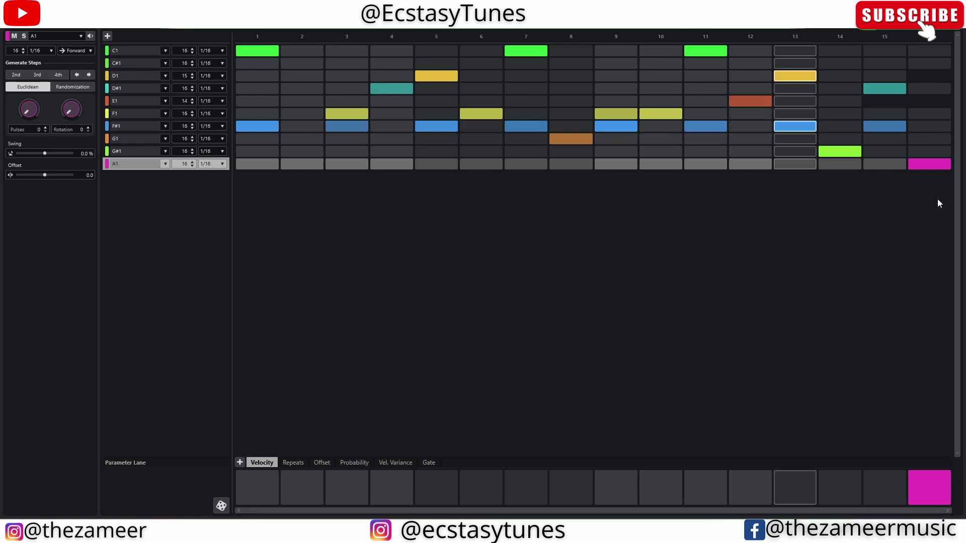
pyautogui.click(929, 483)
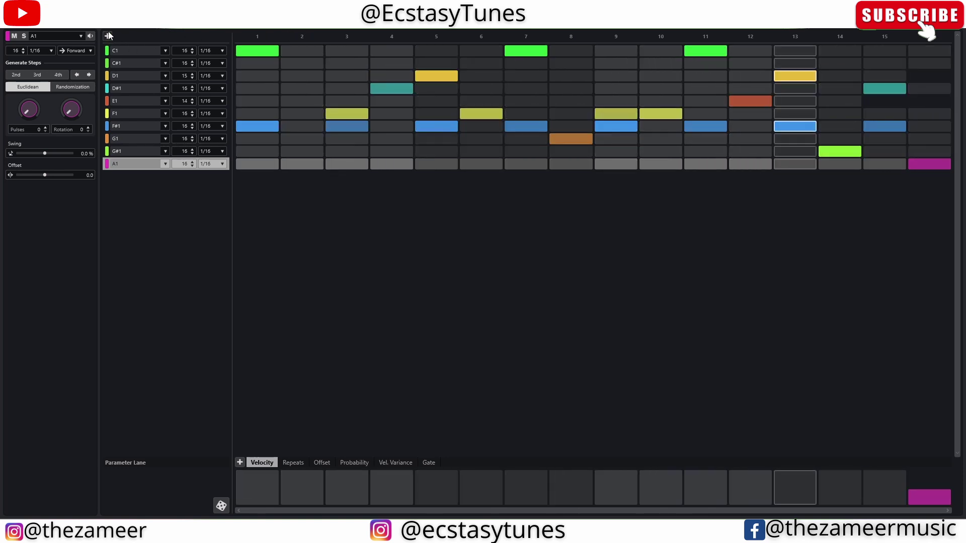
# Add an A#1 step lane with a hit on step 2 at velocity 77.
pyautogui.doubleClick(340, 180)
pyautogui.click(302, 176)
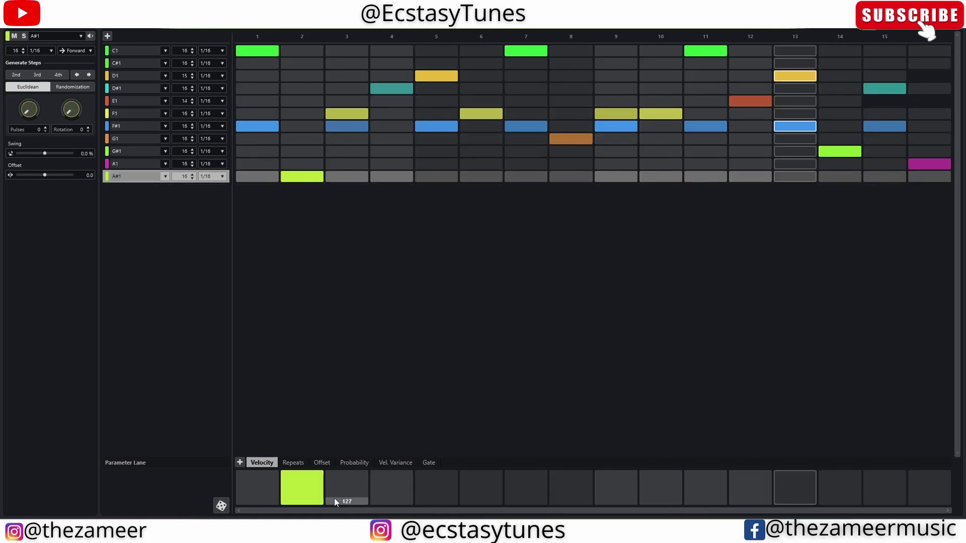
pyautogui.click(302, 492)
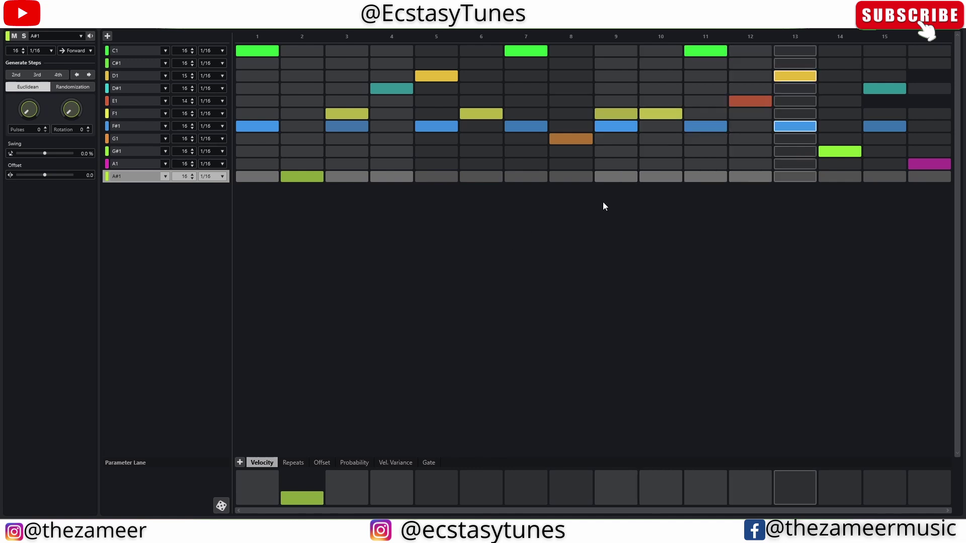
pyautogui.click(302, 485)
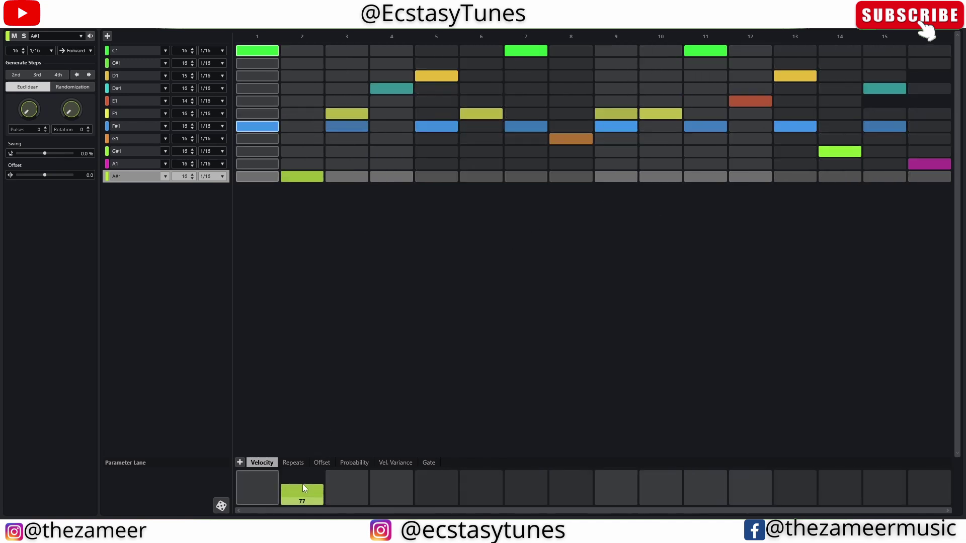
# Add a softer A#1 hit on step 15 and create a B1 step lane below it.
pyautogui.click(889, 180)
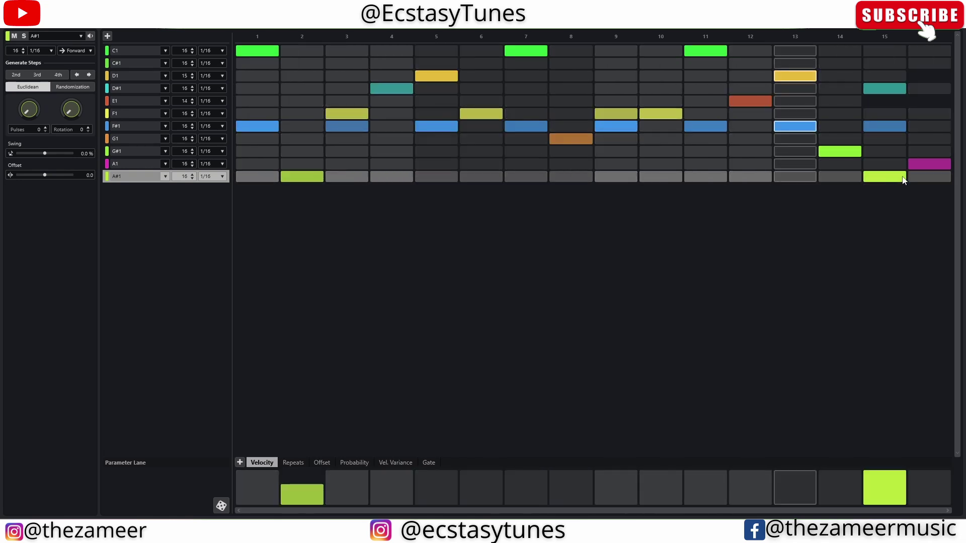
pyautogui.click(885, 485)
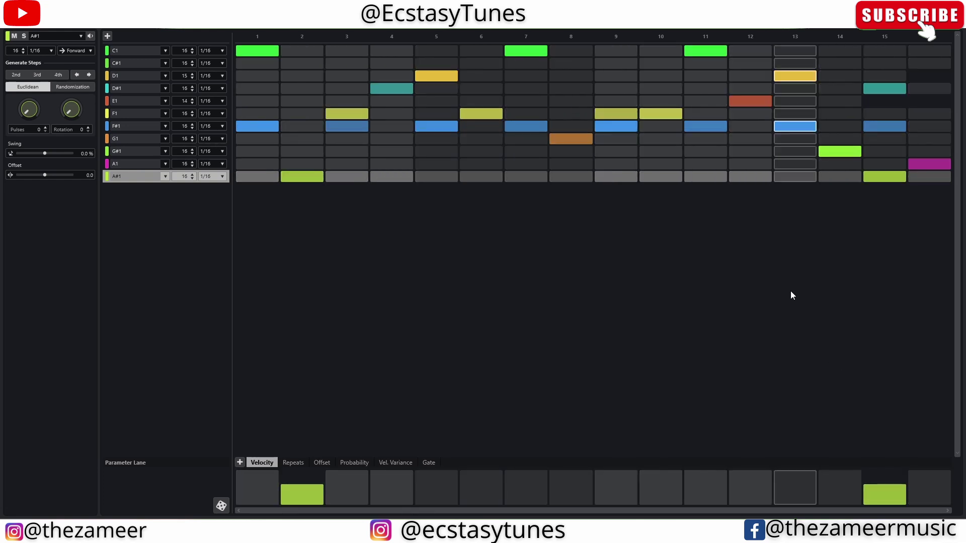
pyautogui.doubleClick(792, 295)
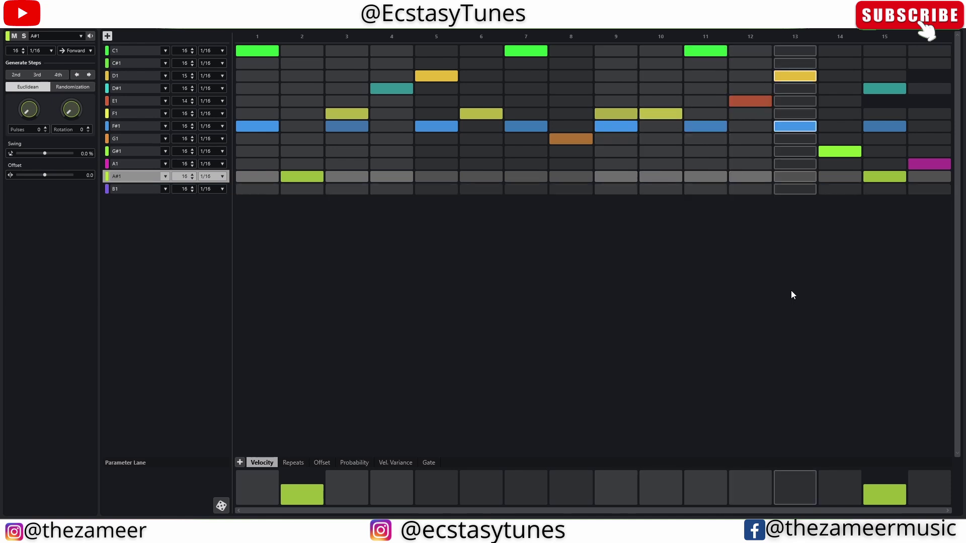